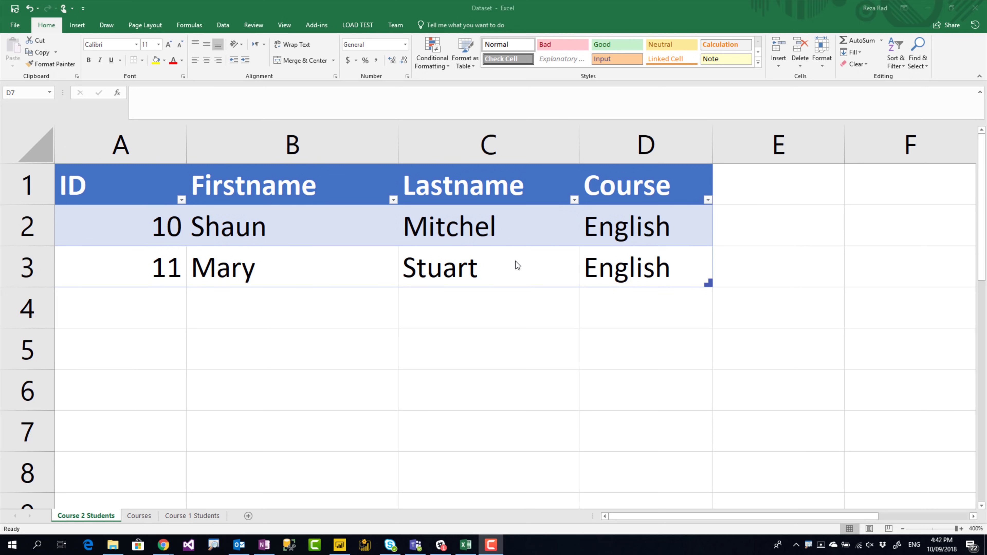
# Compare the Course 1 Students and Course 2 Students sheets in Excel, then switch to Power BI Desktop
pyautogui.click(188, 519)
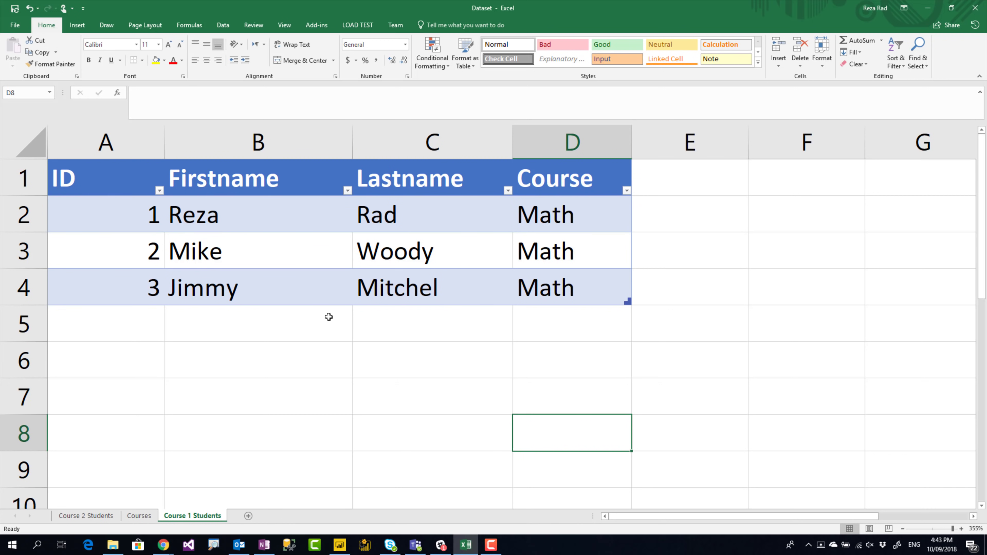
pyautogui.click(85, 517)
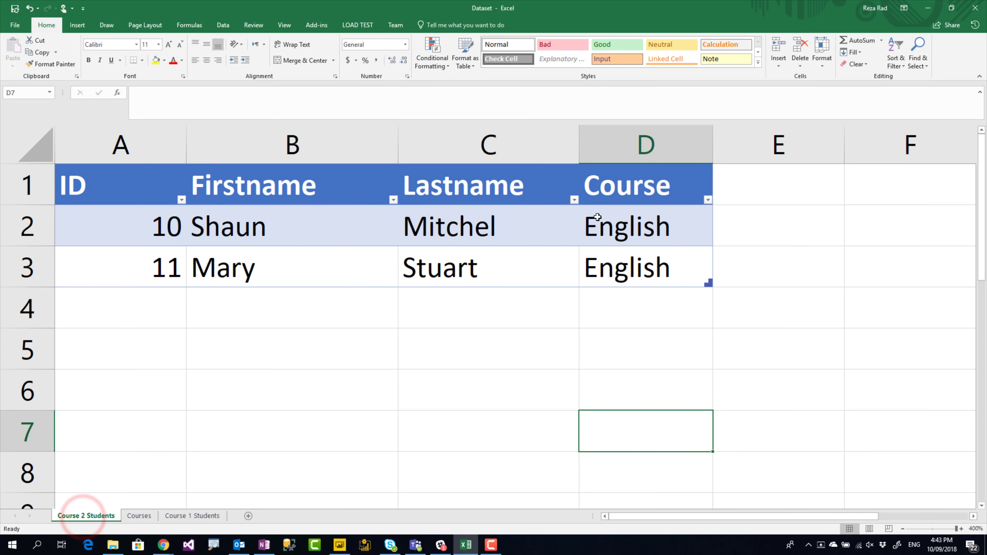
pyautogui.click(202, 518)
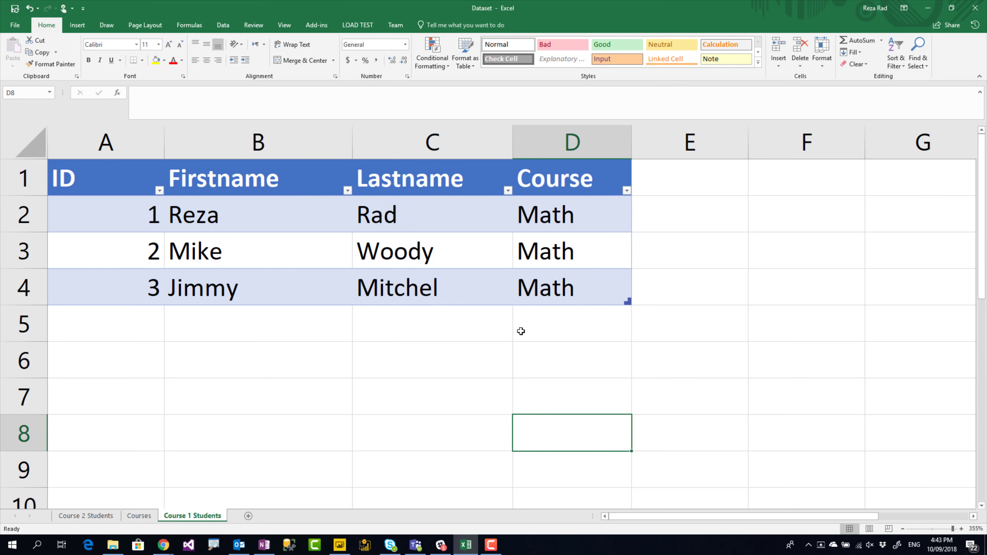
pyautogui.click(340, 544)
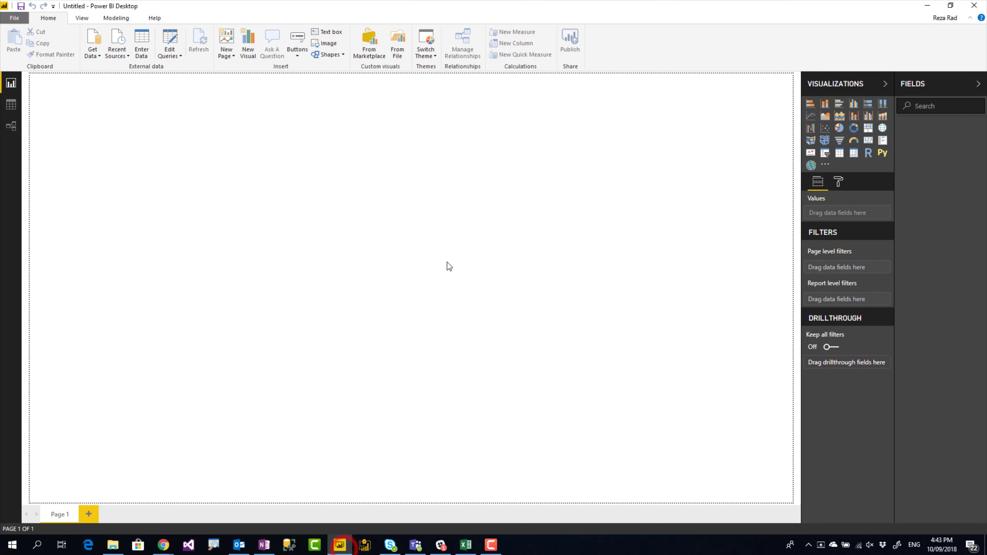
# Choose an Excel workbook as the data source and browse to the OneDrive Blog folder
pyautogui.click(650, 201)
pyautogui.click(95, 57)
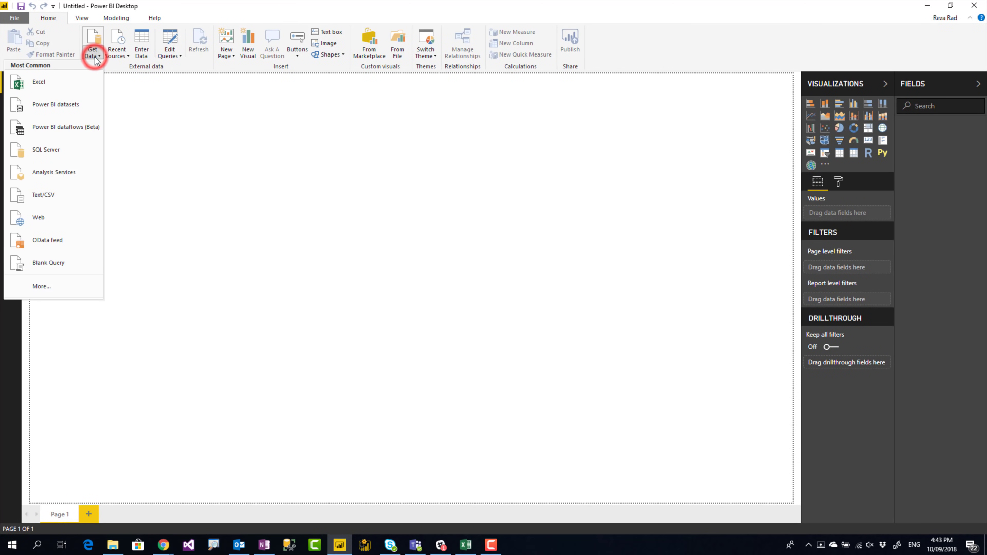
pyautogui.click(46, 84)
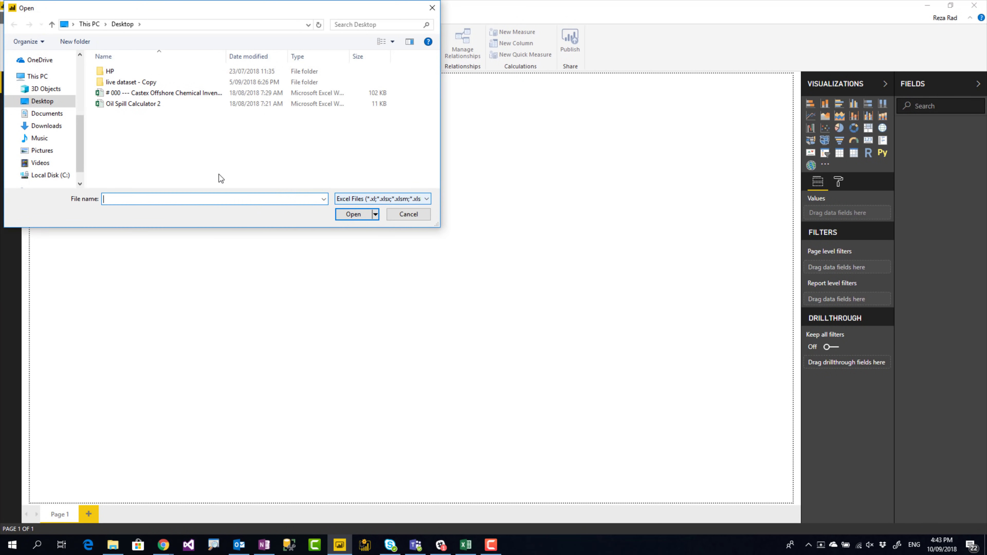
pyautogui.scroll(-1, 45, 175)
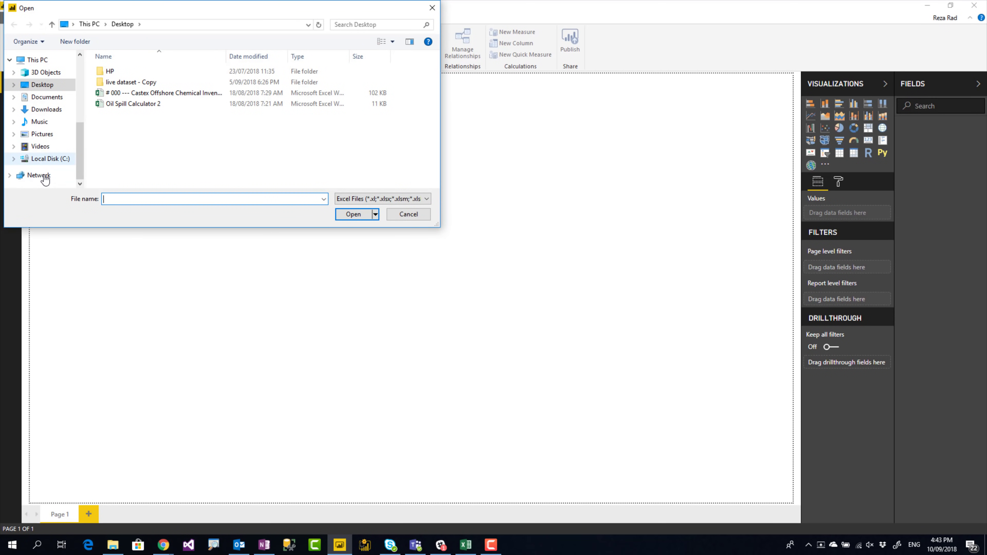
pyautogui.moveTo(80, 140); pyautogui.dragTo(83, 81)
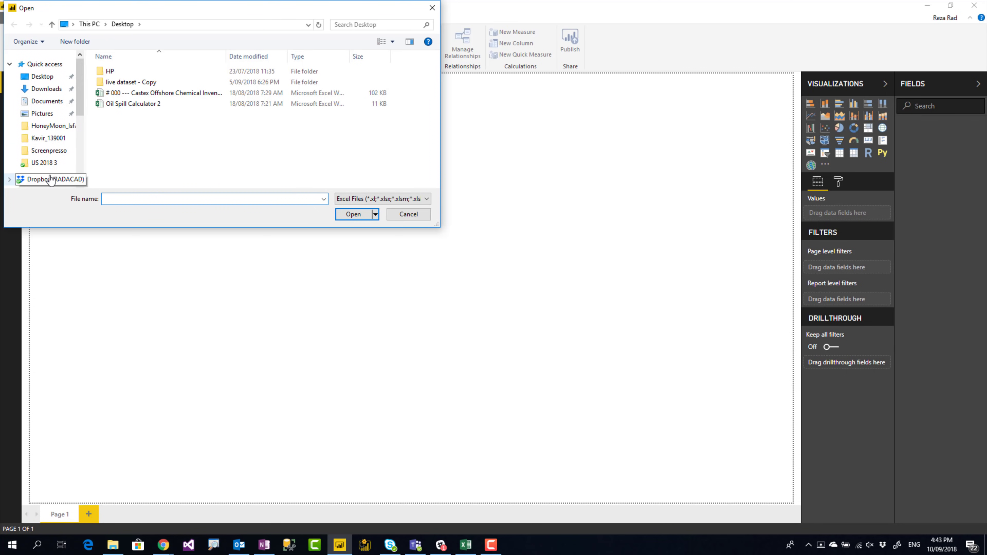
pyautogui.scroll(-2, 51, 179)
pyautogui.click(40, 150)
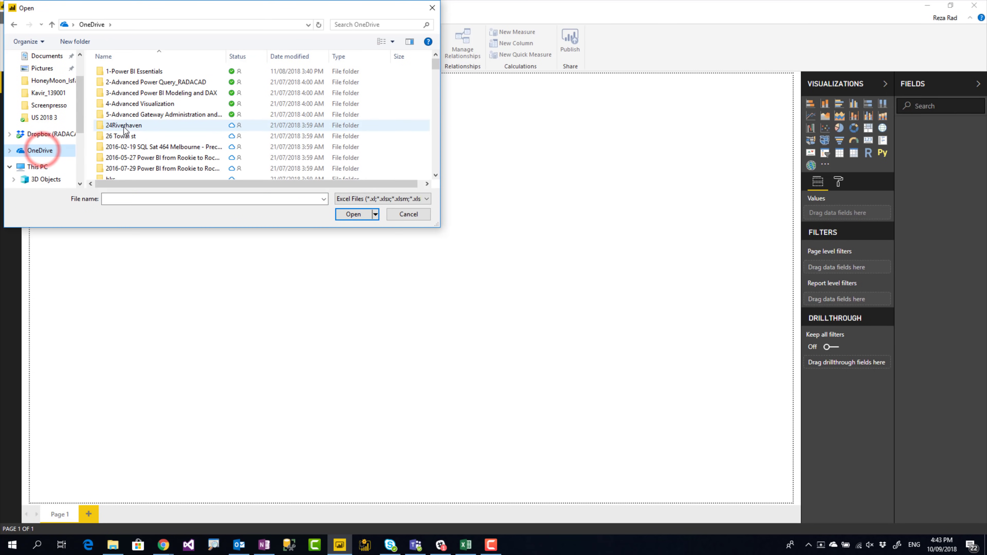
pyautogui.click(124, 126)
pyautogui.write('blog')
pyautogui.press('Return')
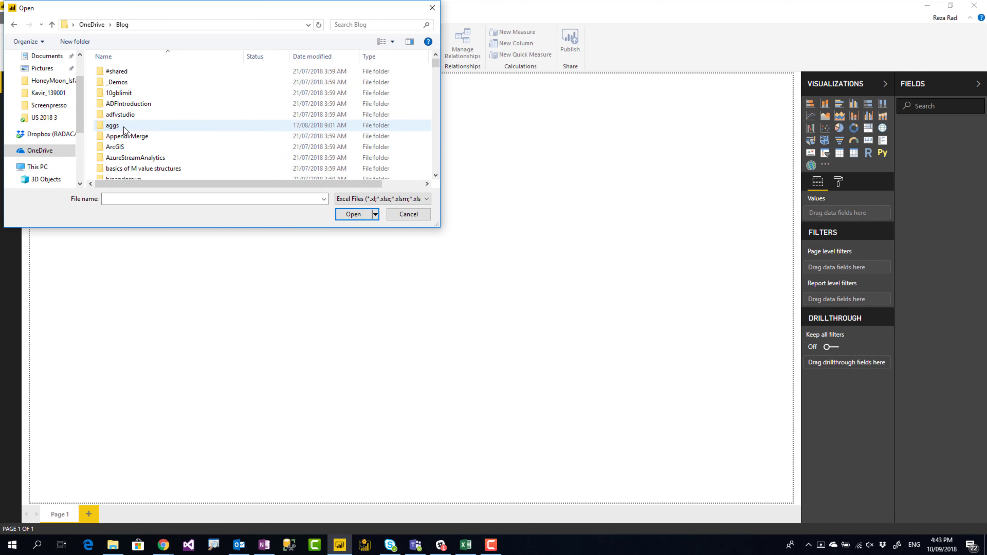
# Go into the AppendvMerge folder and try opening the Dataset workbook
pyautogui.click(123, 127)
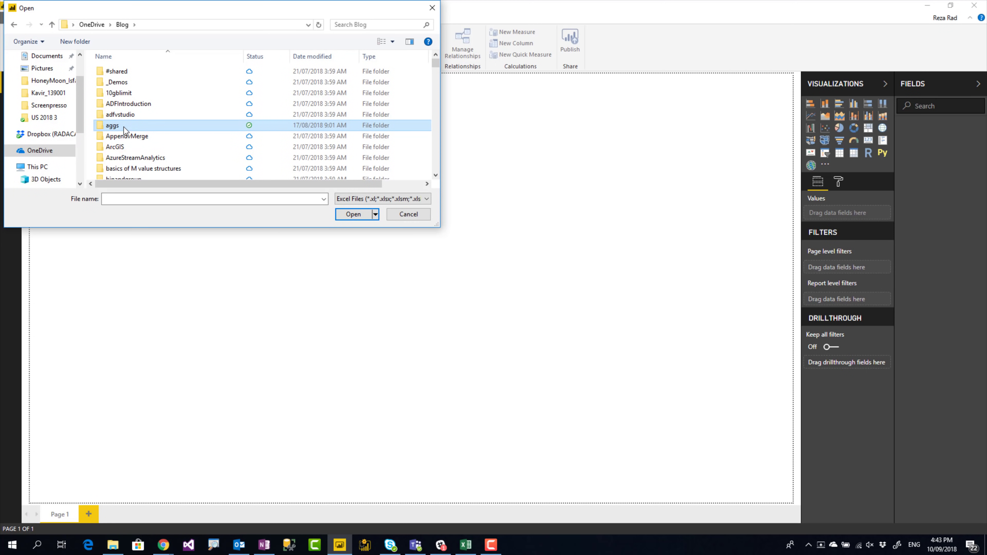
pyautogui.press('Down')
pyautogui.press('Return')
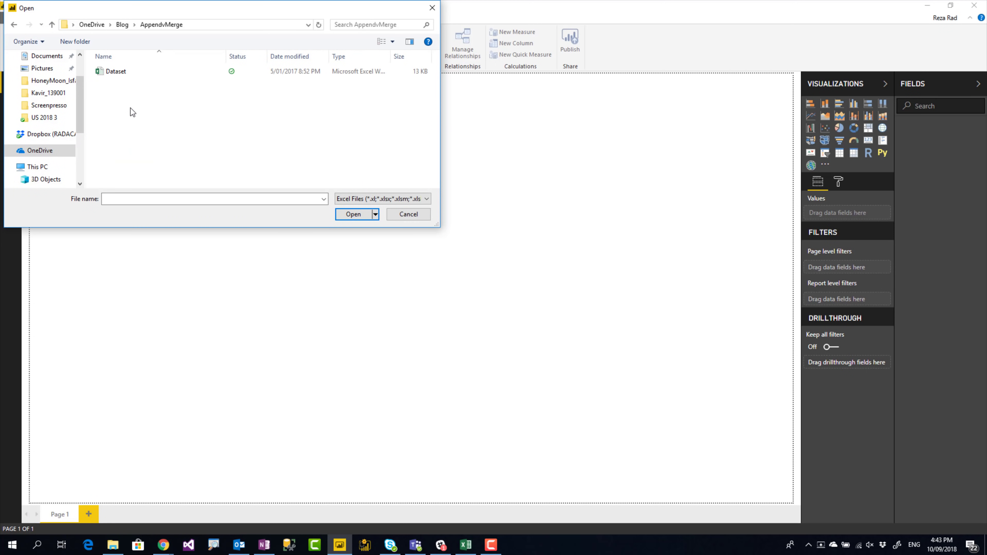
pyautogui.doubleClick(115, 73)
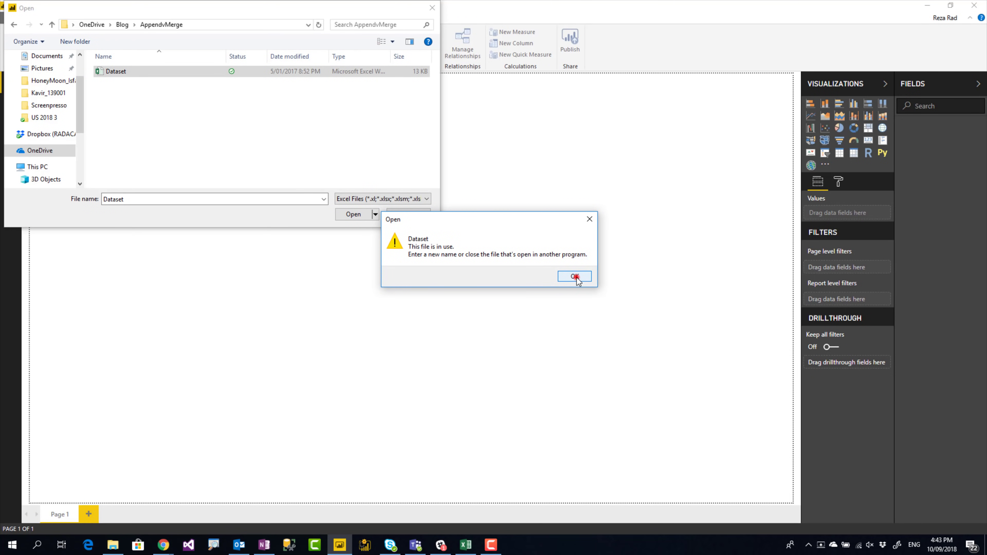
# Close Excel to free Dataset.xlsx, then open it as the source
pyautogui.click(573, 276)
pyautogui.click(466, 544)
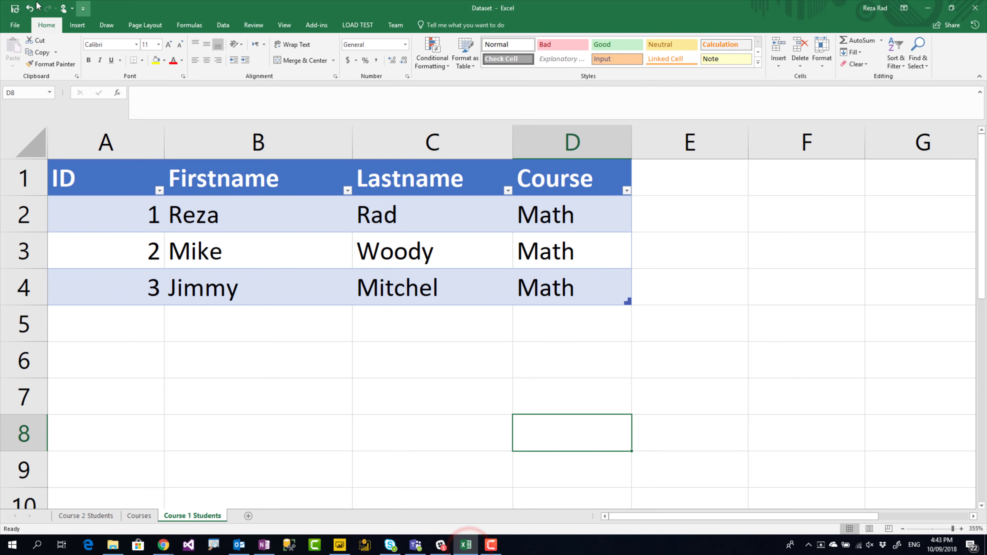
pyautogui.click(971, 6)
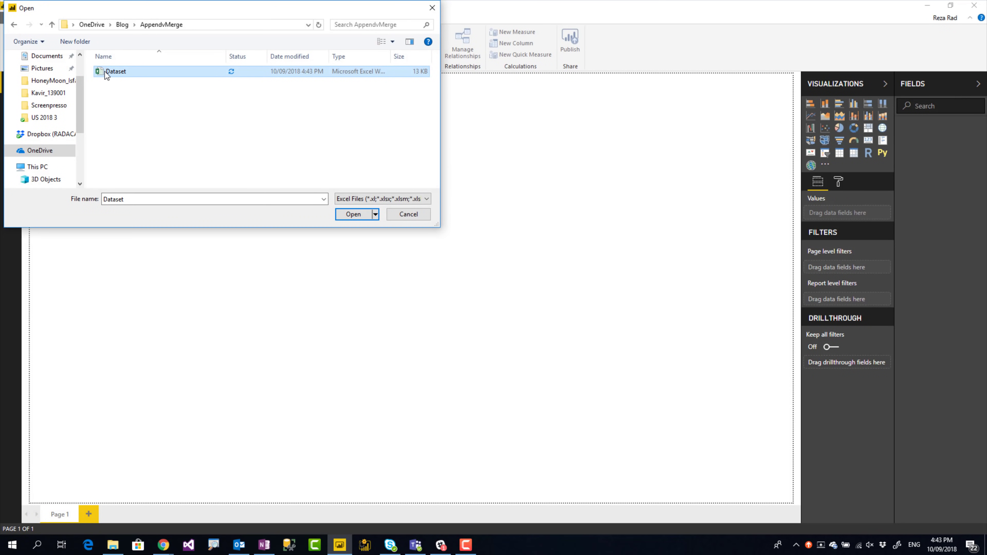
pyautogui.doubleClick(112, 71)
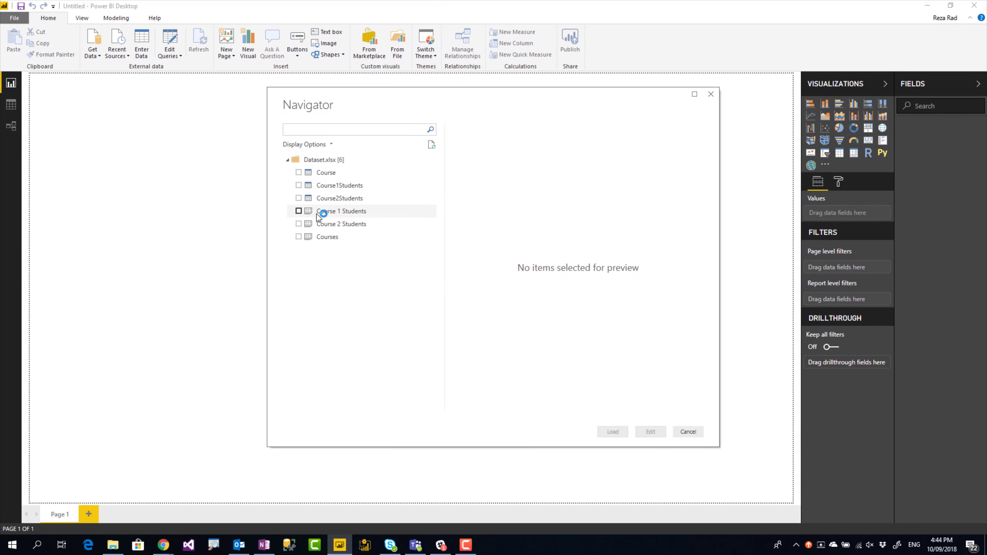
# Select the Course1Students and Course2Students tables in Navigator and load them into Power Query Editor
pyautogui.click(298, 185)
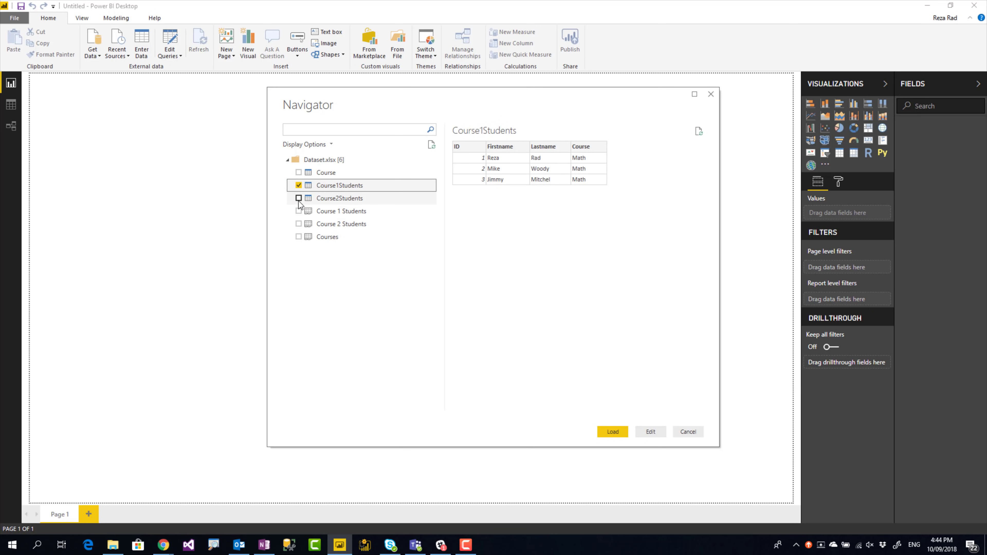
pyautogui.click(299, 199)
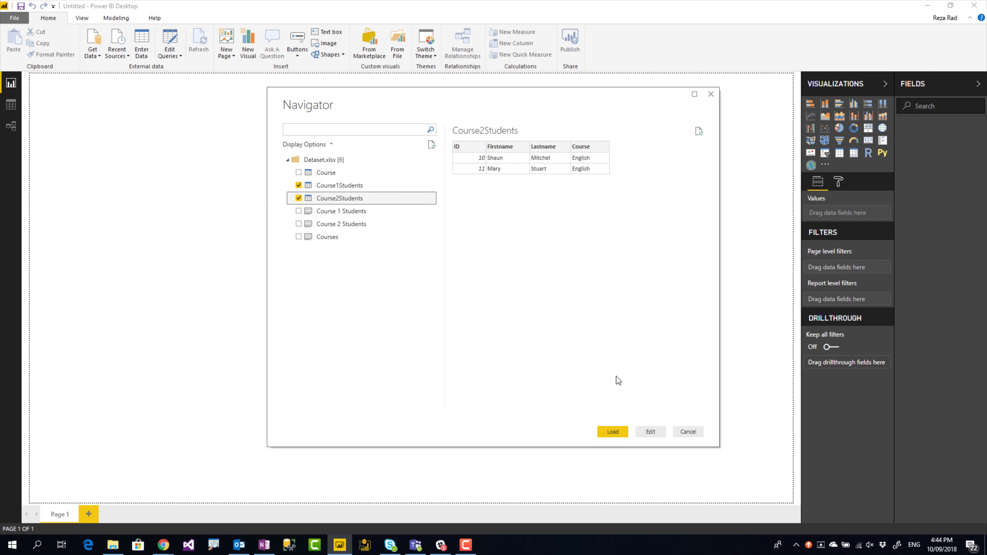
pyautogui.click(650, 432)
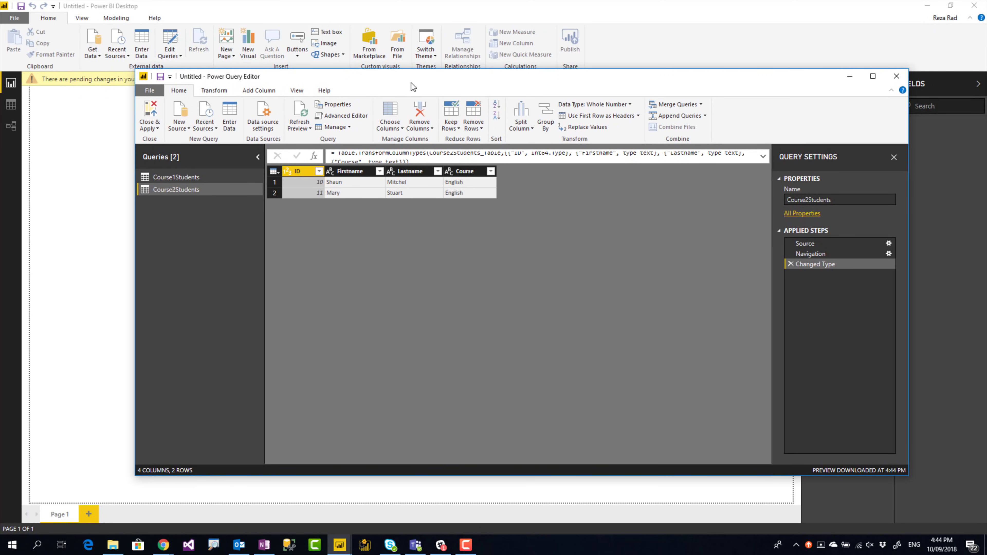
# Maximize Power Query Editor and compare the two student queries' previews, ending on Course1Students
pyautogui.doubleClick(411, 82)
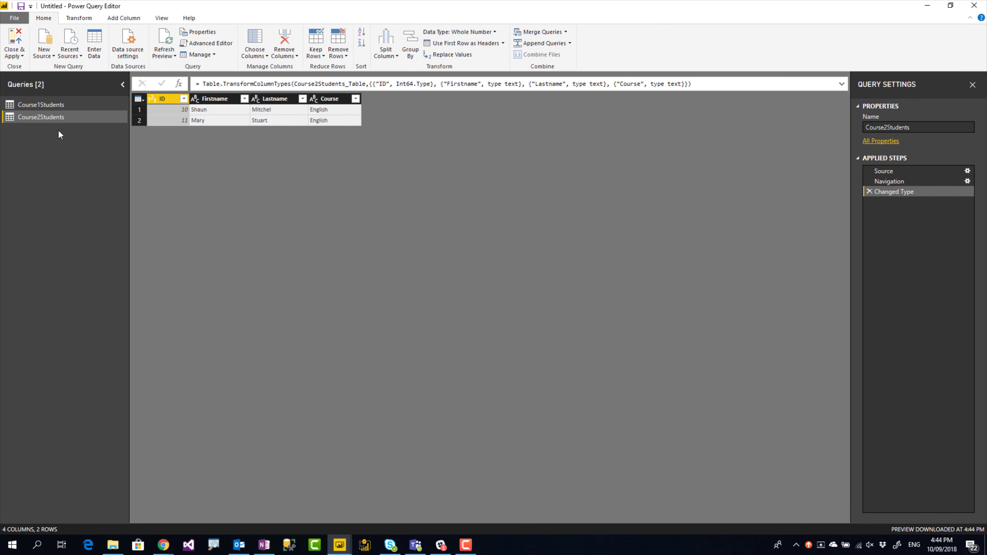
pyautogui.click(40, 105)
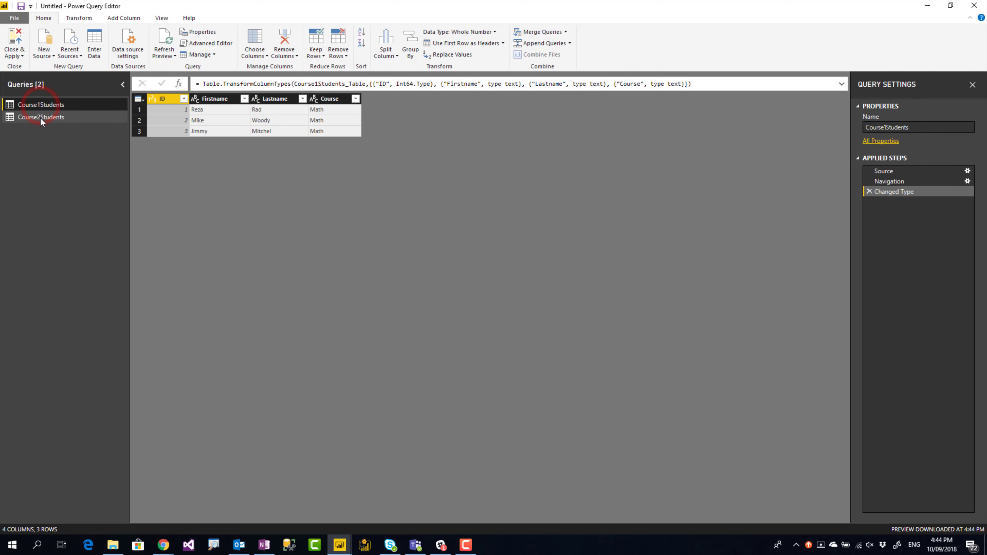
pyautogui.click(40, 117)
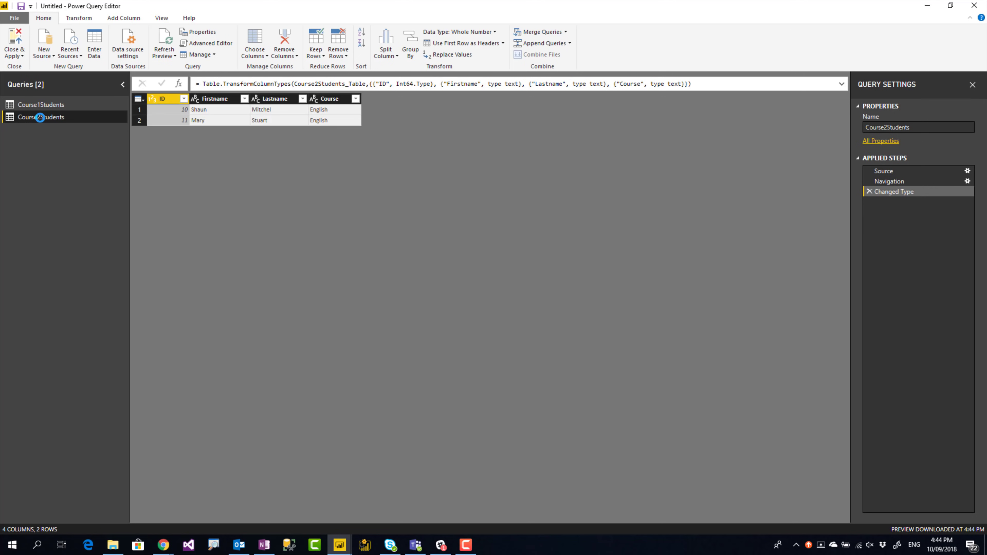
pyautogui.click(43, 107)
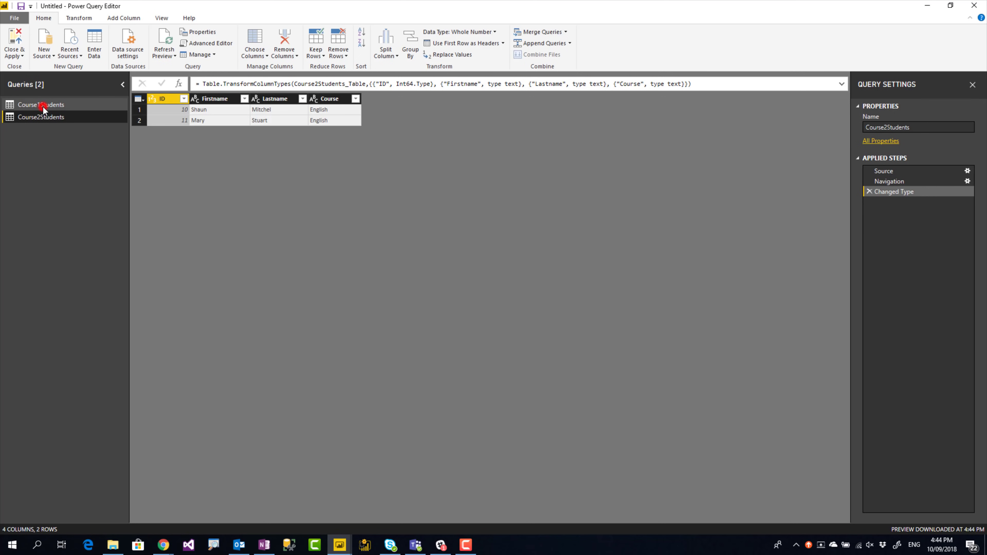
pyautogui.click(44, 118)
pyautogui.click(44, 105)
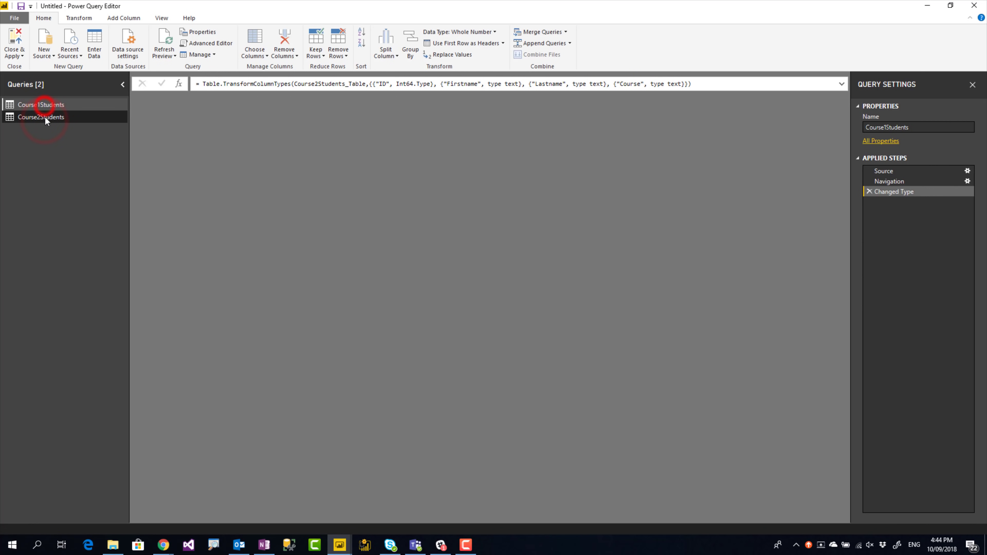
pyautogui.click(45, 118)
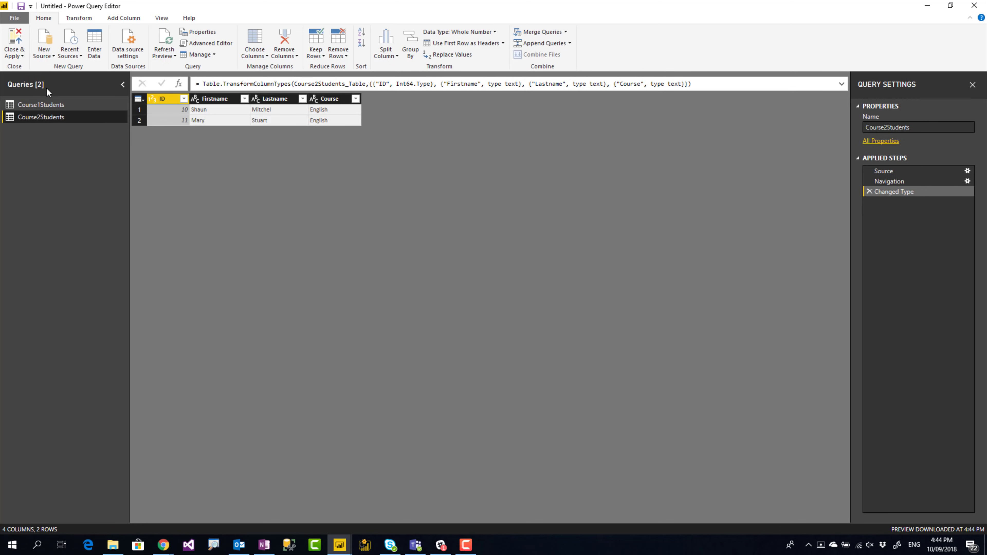
pyautogui.click(43, 105)
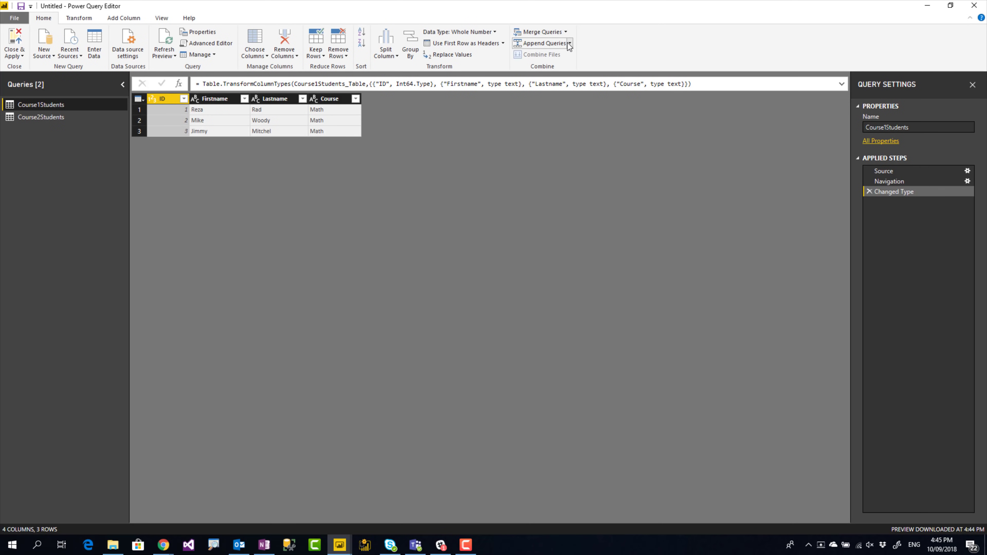
# Start Append Queries as New from the Home tab, with Course1Students as the primary table
pyautogui.click(569, 44)
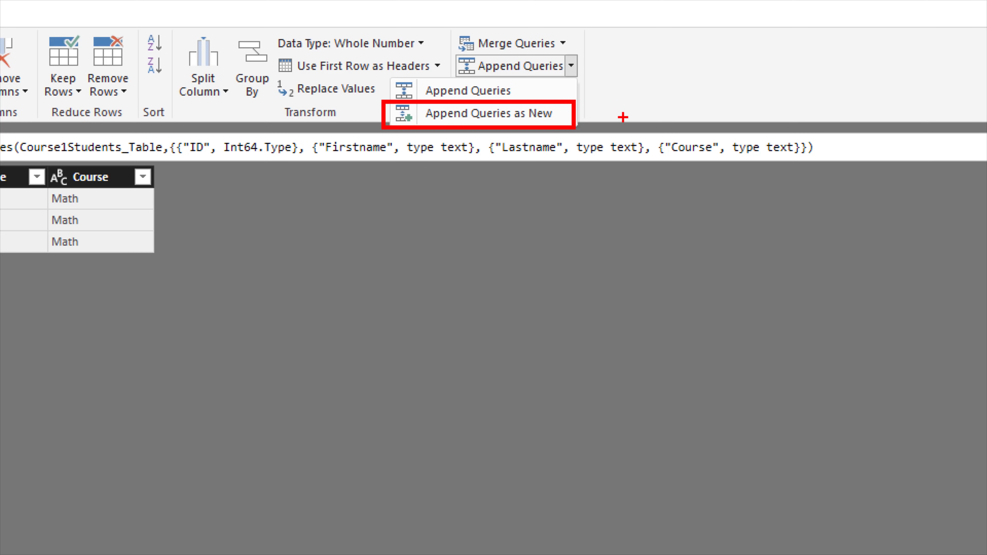
pyautogui.moveTo(543, 120); pyautogui.dragTo(524, 122)
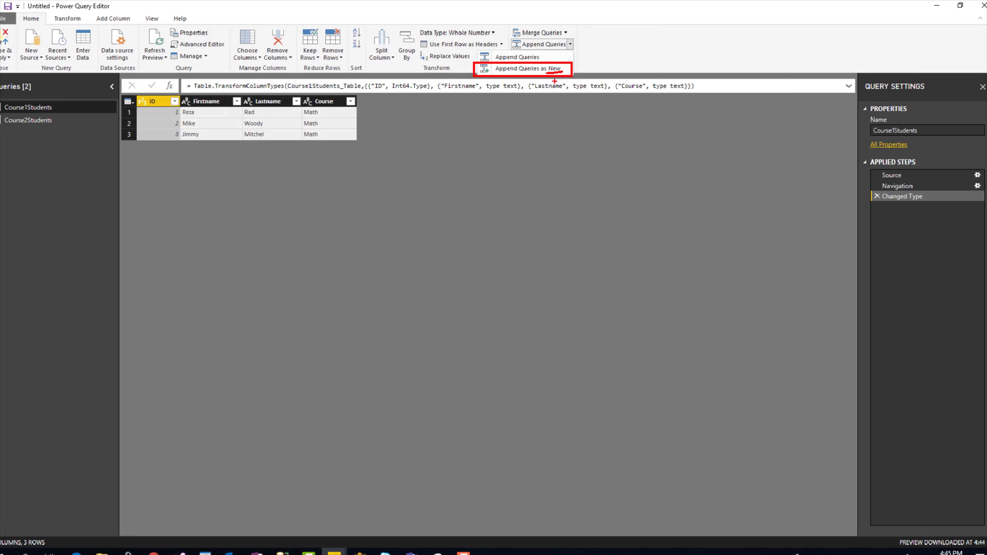
pyautogui.click(570, 43)
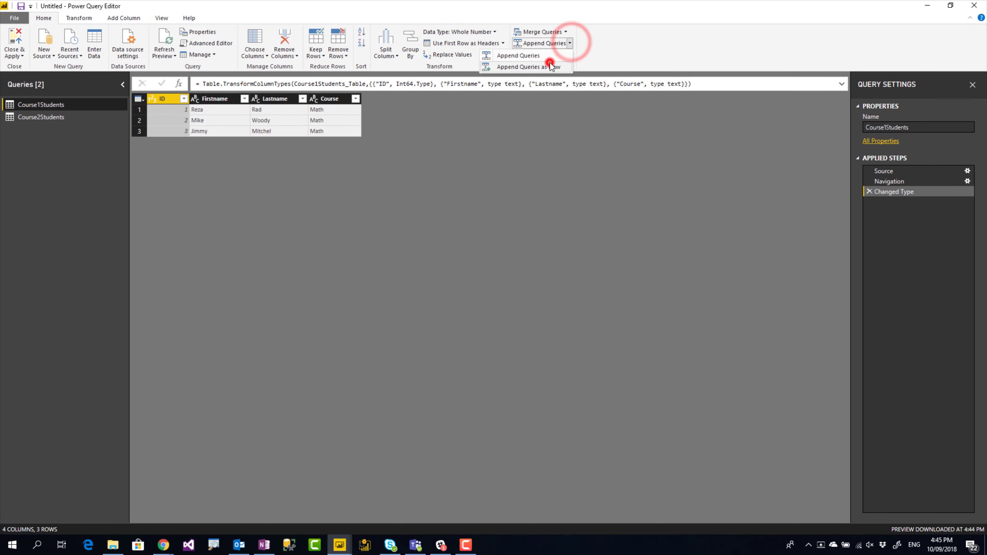
pyautogui.click(550, 67)
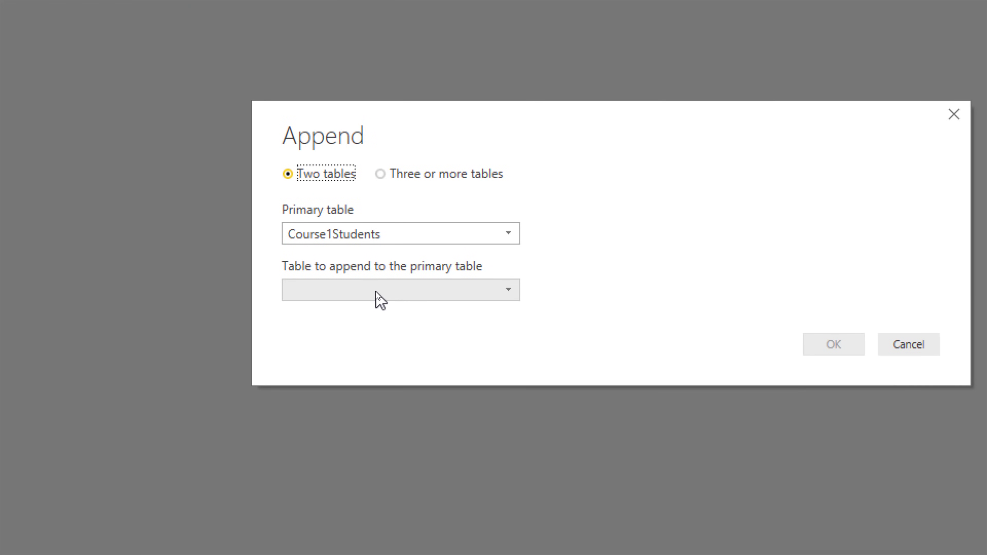
# Using the three-or-more-tables option, add Course2Students to the append list and confirm to create Append1
pyautogui.click(375, 292)
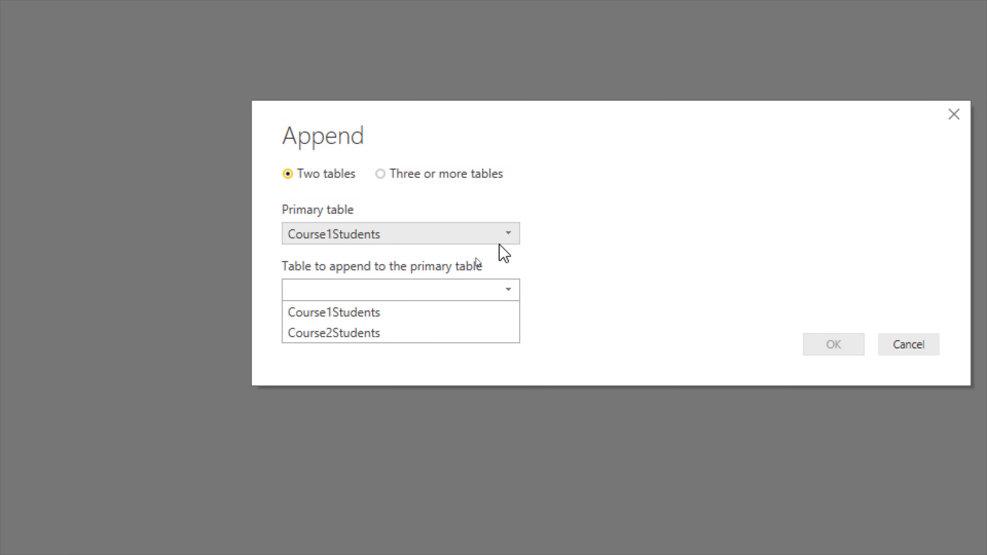
pyautogui.click(503, 255)
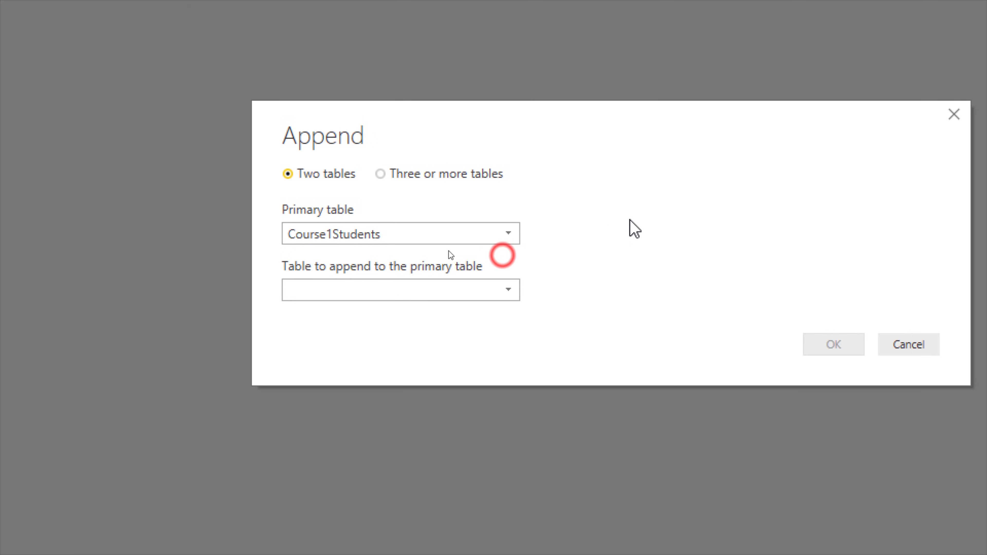
pyautogui.click(392, 174)
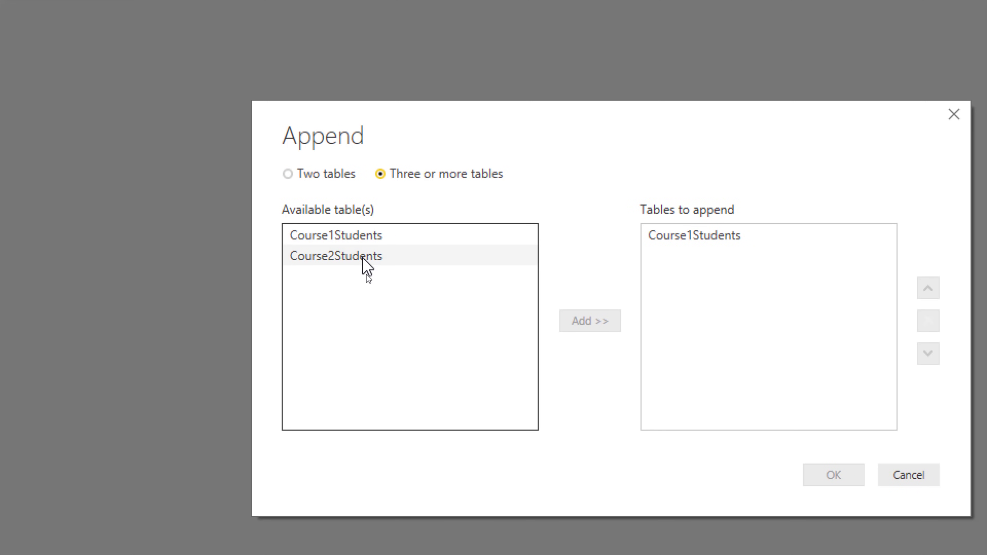
pyautogui.click(355, 258)
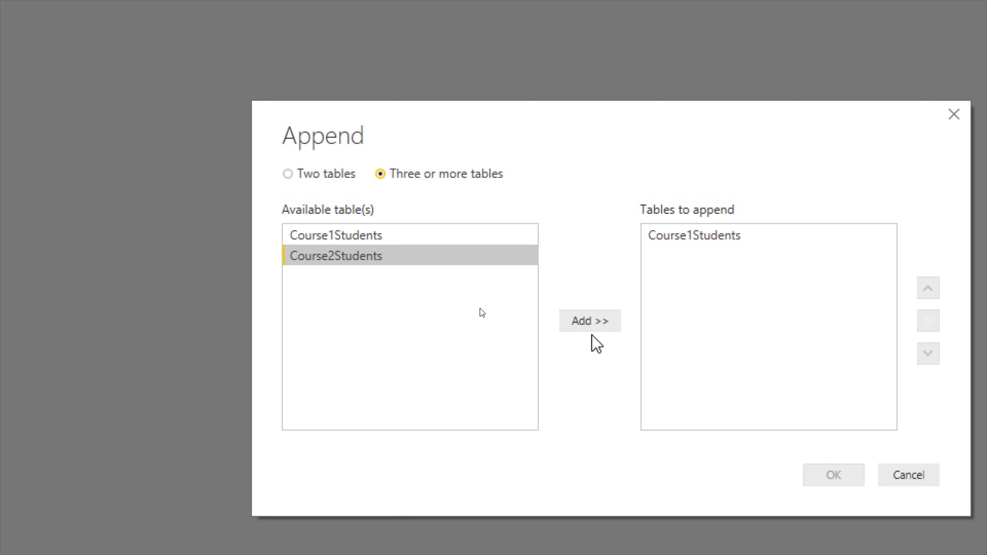
pyautogui.click(583, 321)
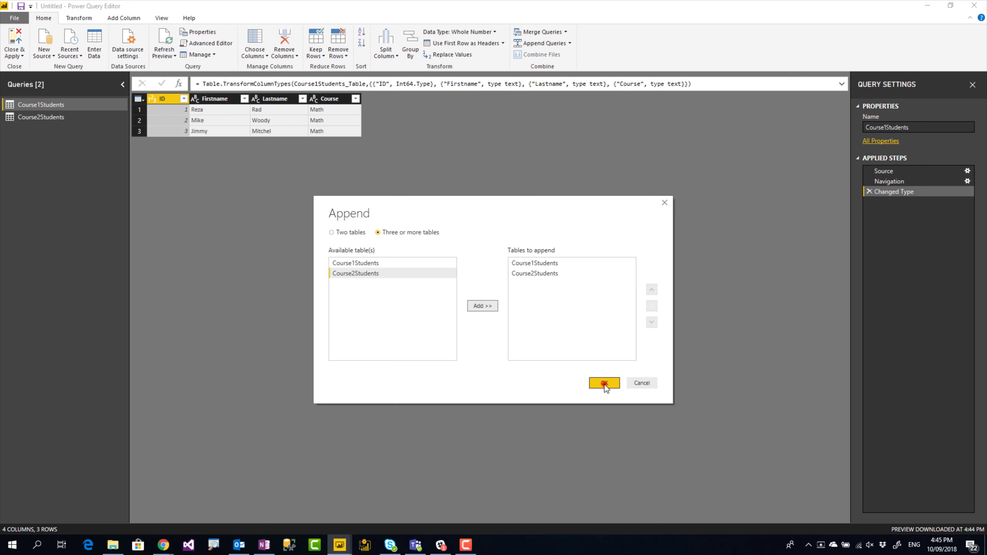
pyautogui.click(605, 384)
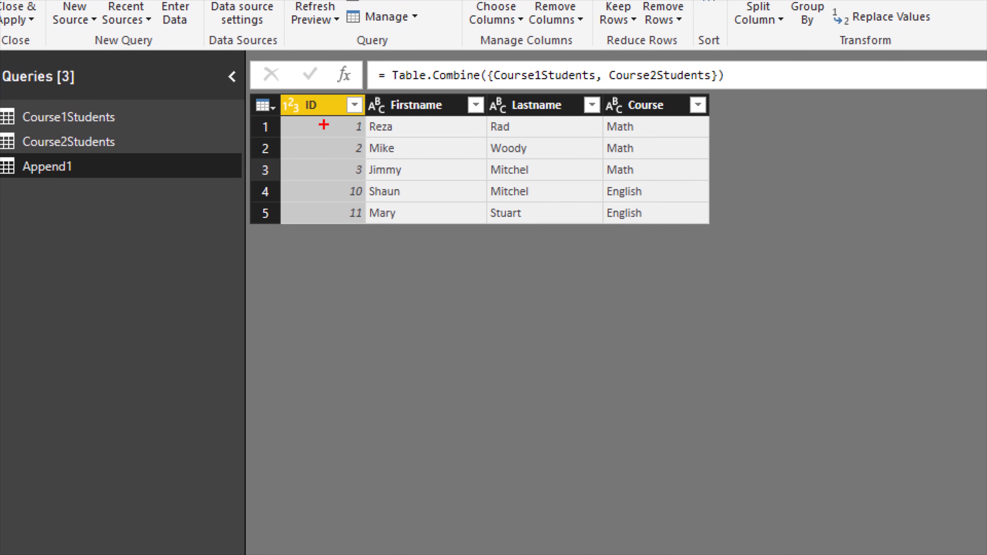
pyautogui.moveTo(235, 95)
pyautogui.mouseDown()
pyautogui.moveTo(223, 95)
pyautogui.moveTo(223, 220)
pyautogui.mouseUp()
pyautogui.moveTo(651, 120)
pyautogui.mouseDown()
pyautogui.moveTo(668, 173)
pyautogui.moveTo(653, 185)
pyautogui.moveTo(662, 184)
pyautogui.moveTo(659, 223)
pyautogui.mouseUp()
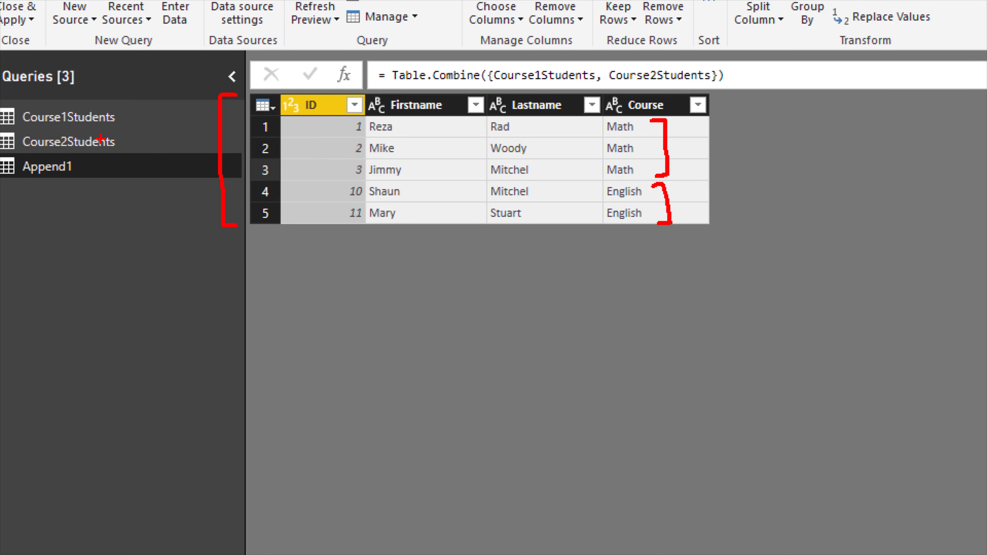
pyautogui.moveTo(144, 110); pyautogui.dragTo(144, 121)
pyautogui.moveTo(692, 133); pyautogui.dragTo(691, 147)
pyautogui.moveTo(689, 196); pyautogui.dragTo(694, 213)
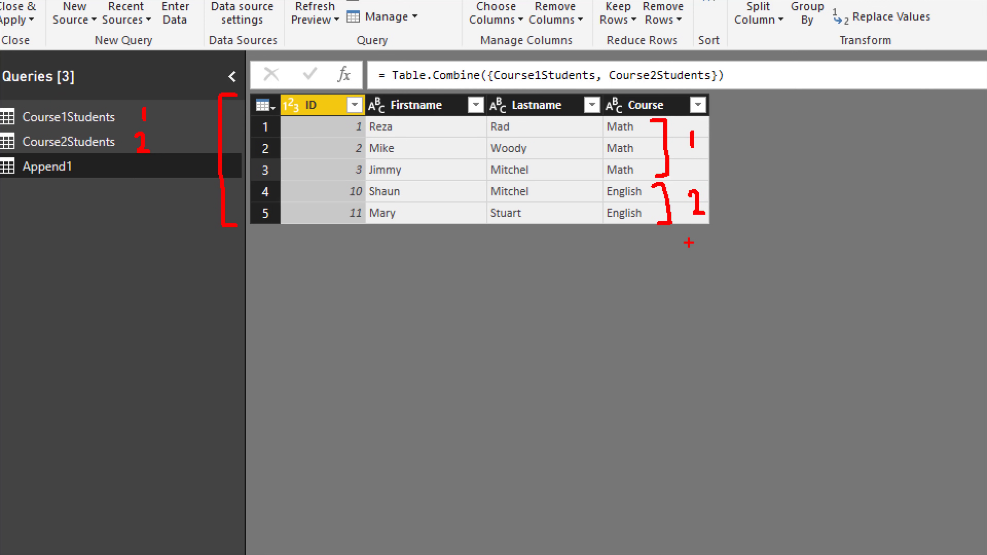
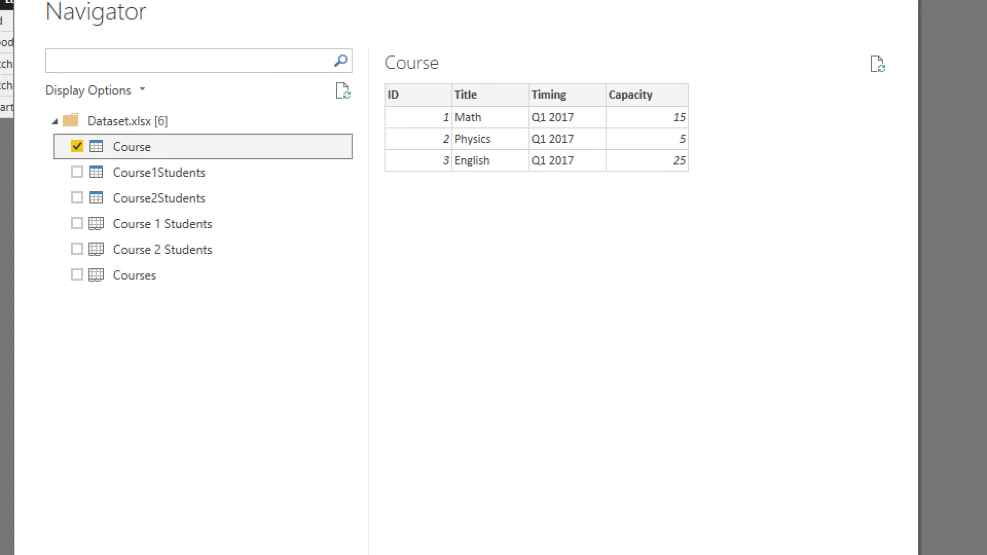
# Load the checked Course table from the Navigator into the Power Query Editor
pyautogui.click(484, 138)
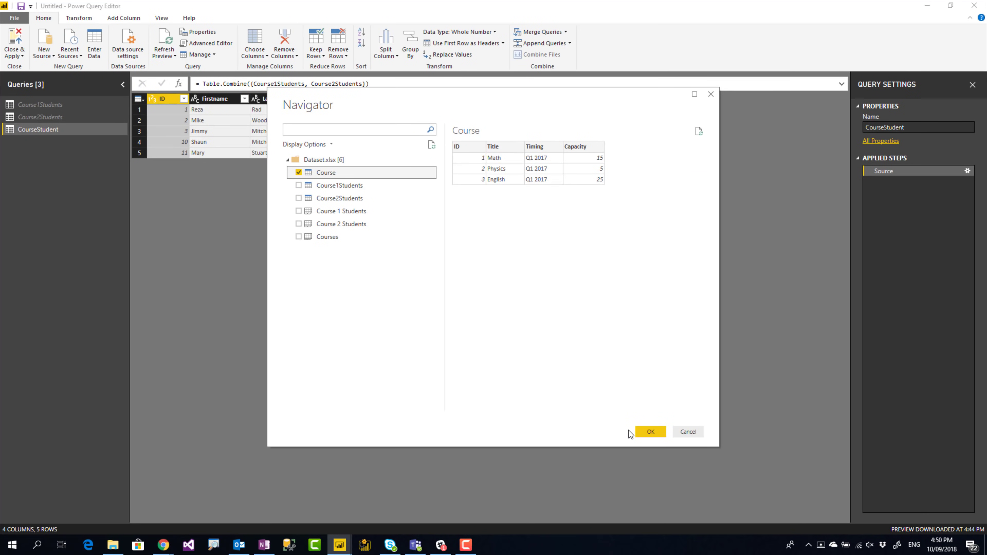
pyautogui.click(646, 431)
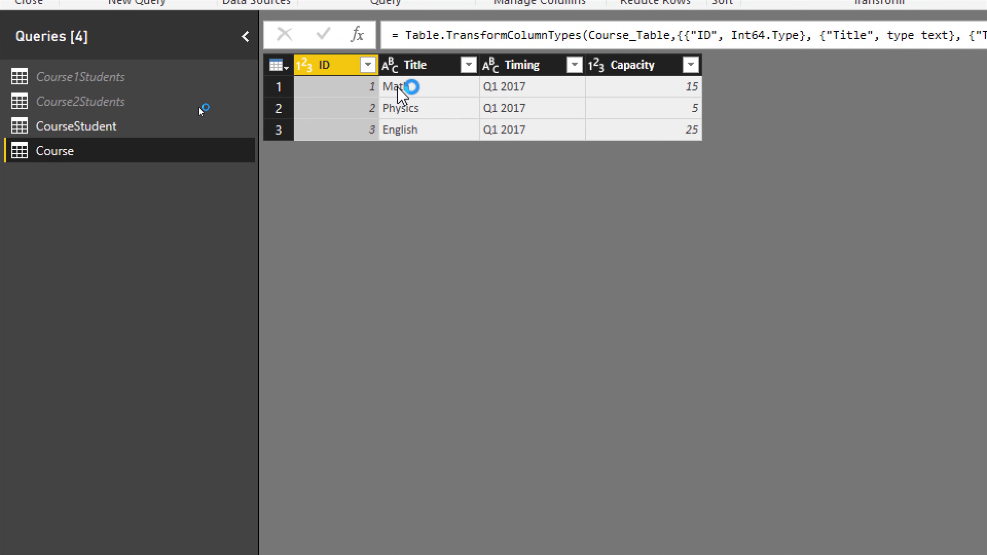
pyautogui.click(54, 139)
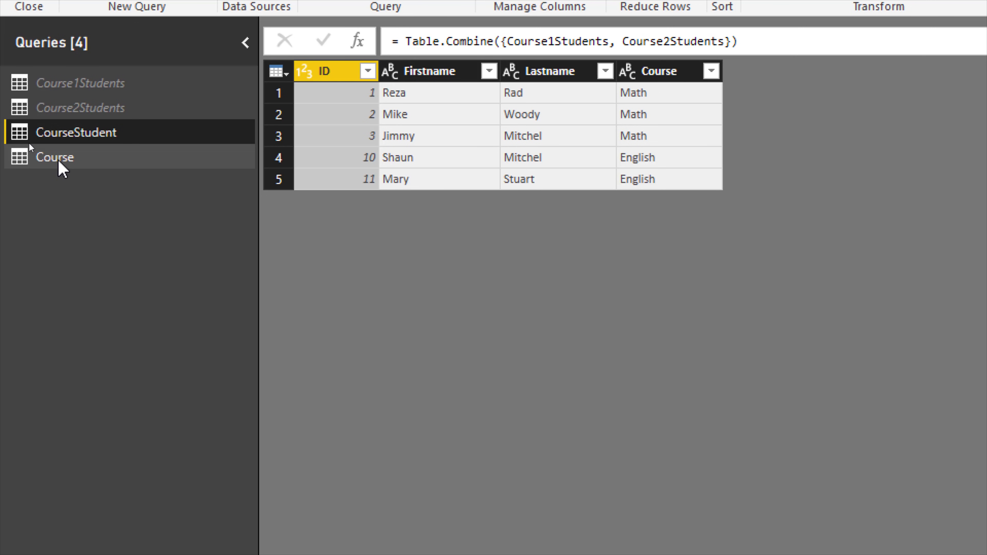
pyautogui.click(60, 163)
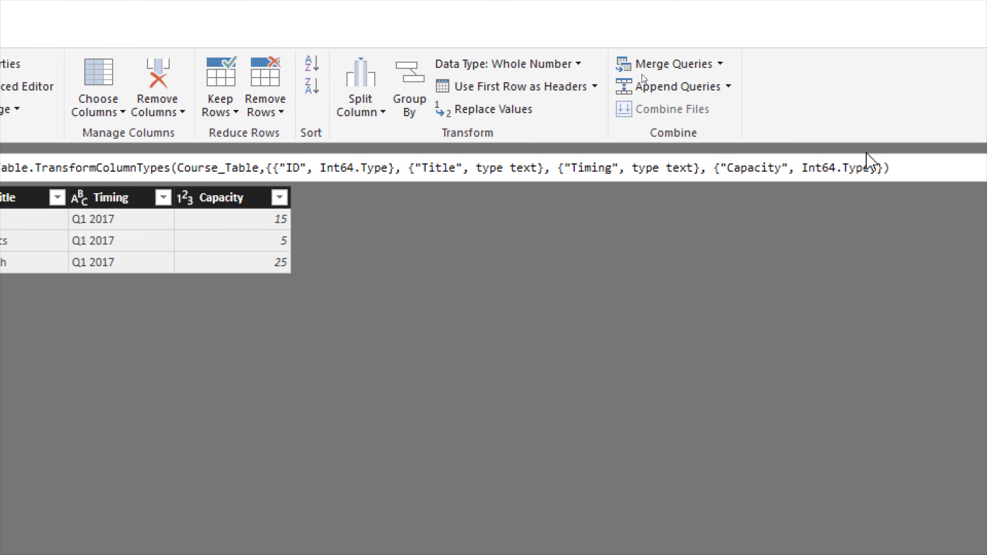
# With the Course query selected, start Merge Queries from the Home Combine group
pyautogui.click(673, 86)
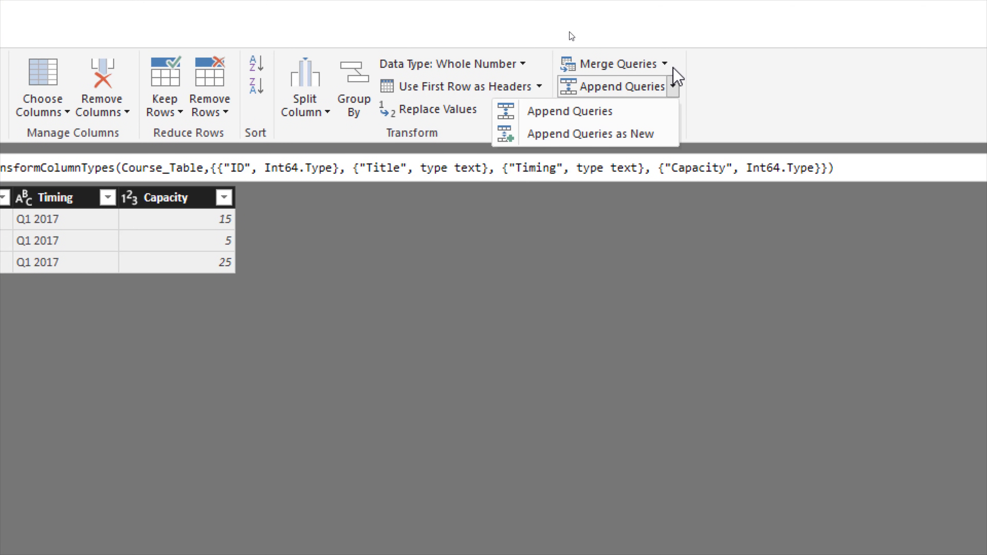
pyautogui.click(666, 65)
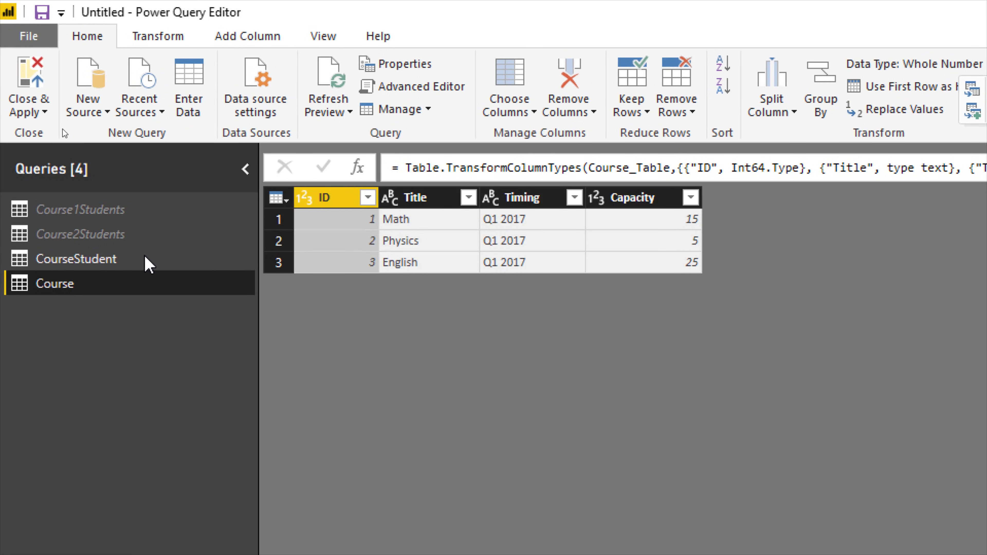
pyautogui.click(103, 268)
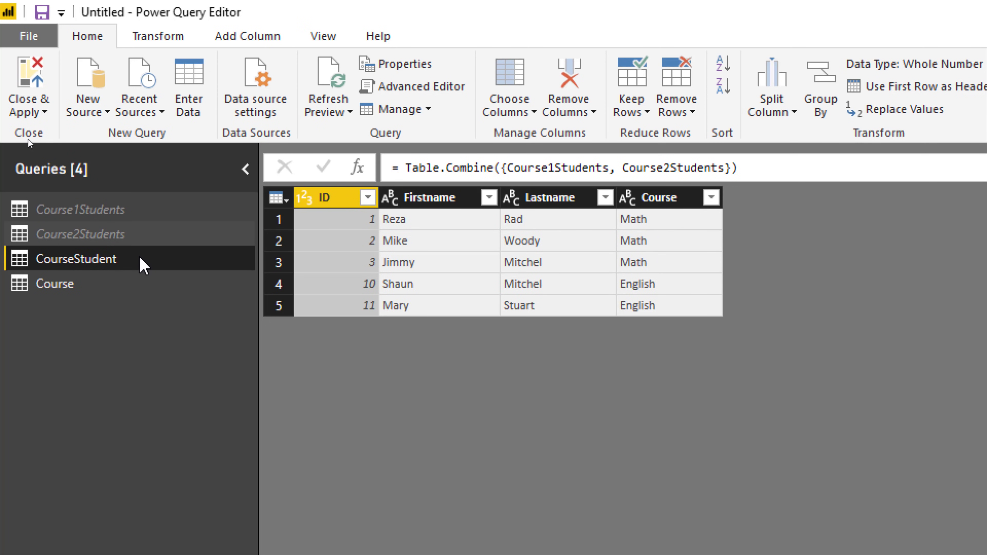
pyautogui.click(46, 291)
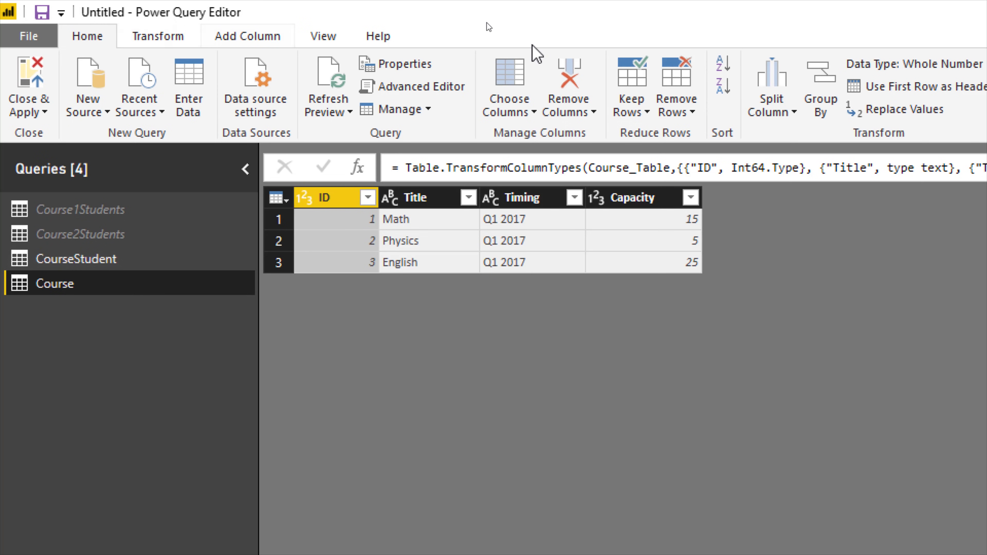
pyautogui.click(757, 65)
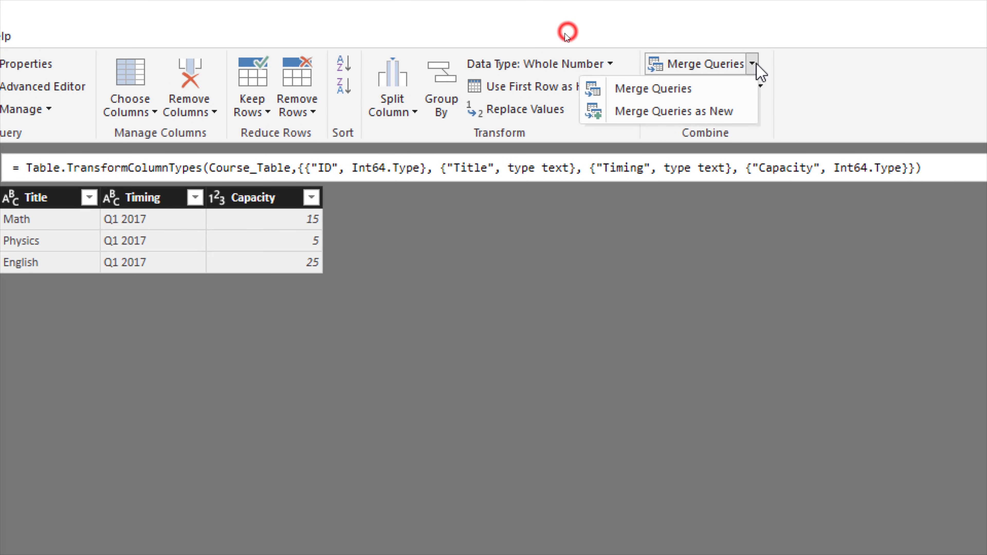
pyautogui.click(538, 51)
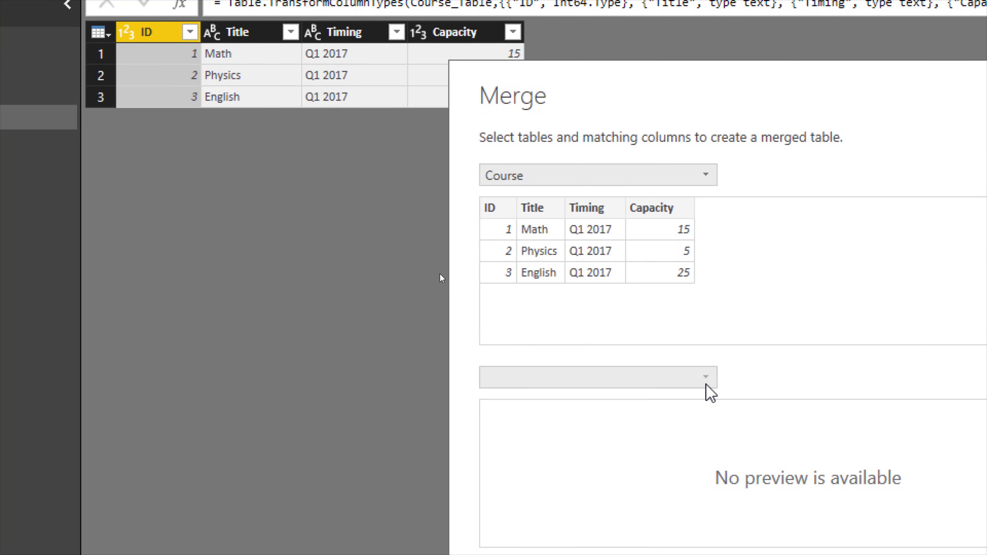
# Choose CourseStudent as the second table, matching Course's Title column to CourseStudent's Course column
pyautogui.click(883, 376)
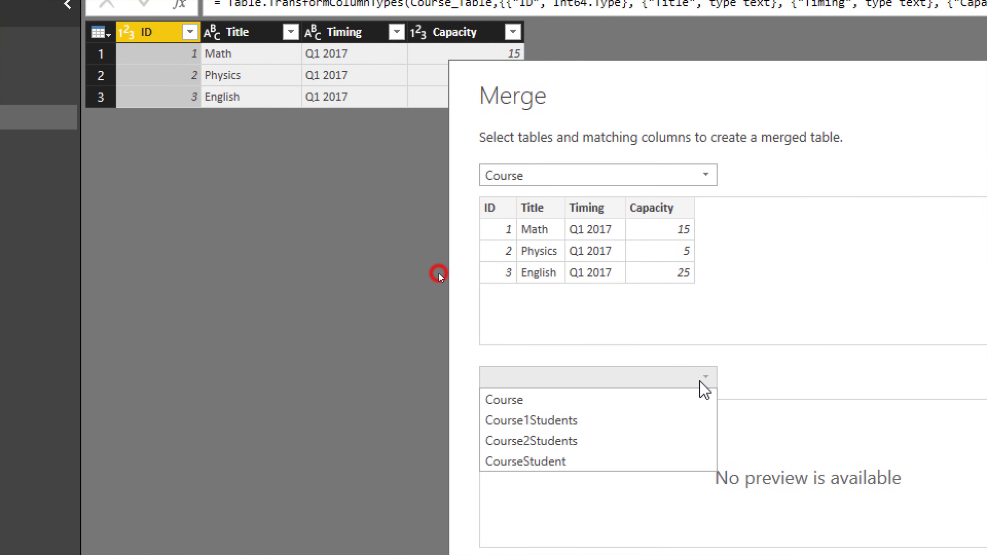
pyautogui.click(565, 464)
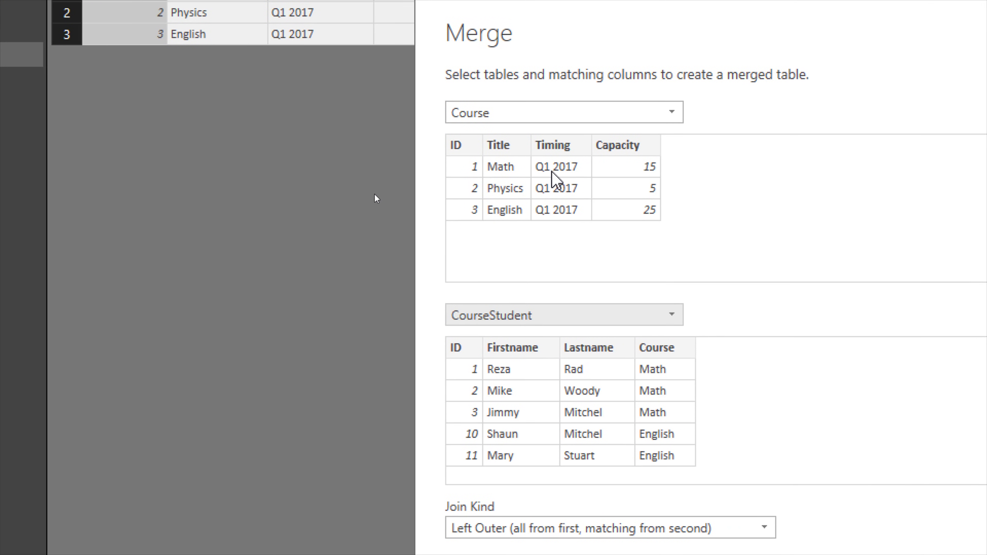
pyautogui.click(505, 145)
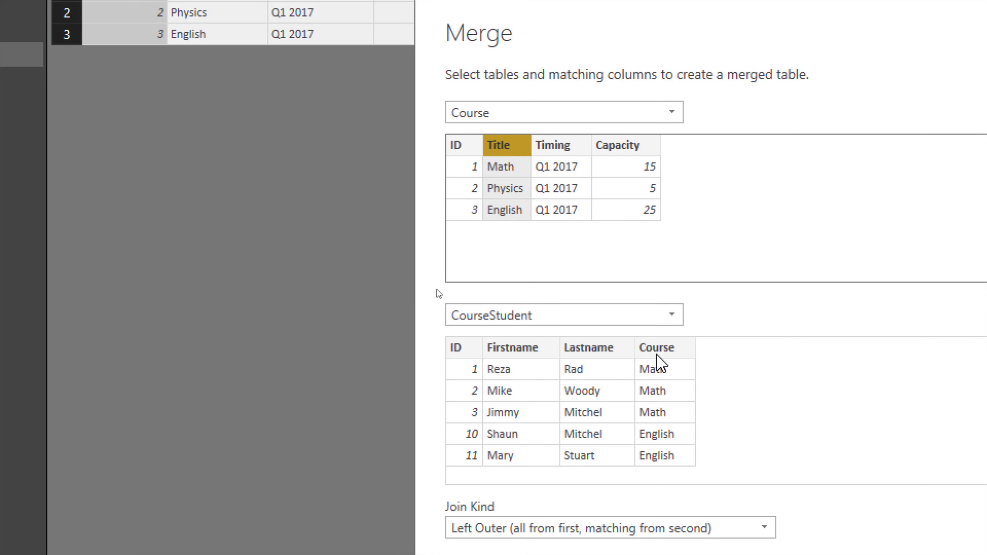
pyautogui.click(660, 347)
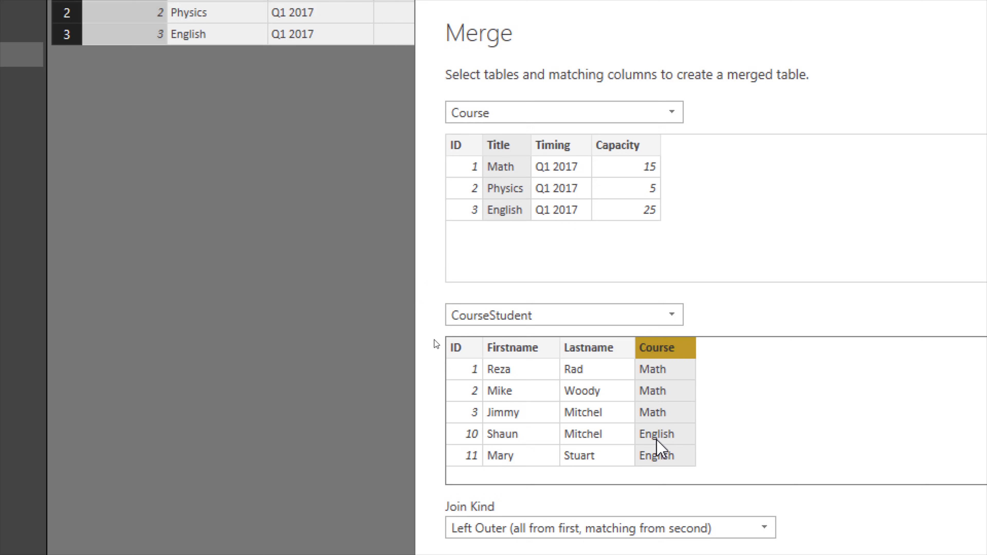
pyautogui.click(513, 150)
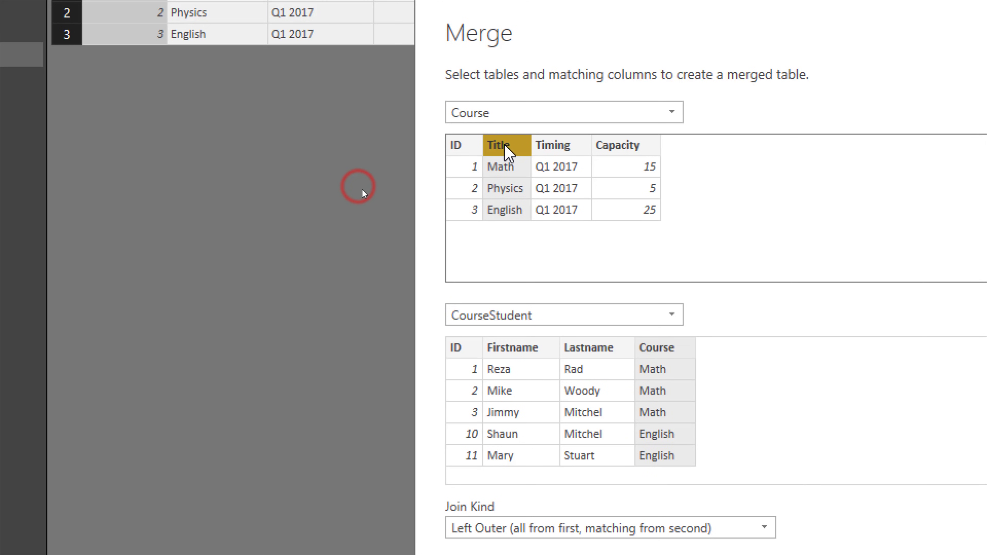
pyautogui.click(669, 346)
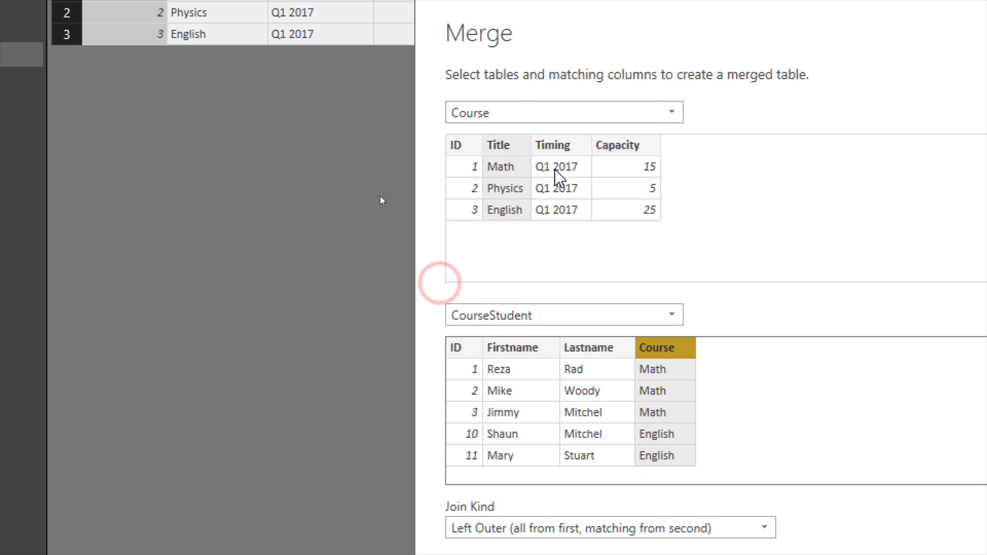
pyautogui.click(517, 147)
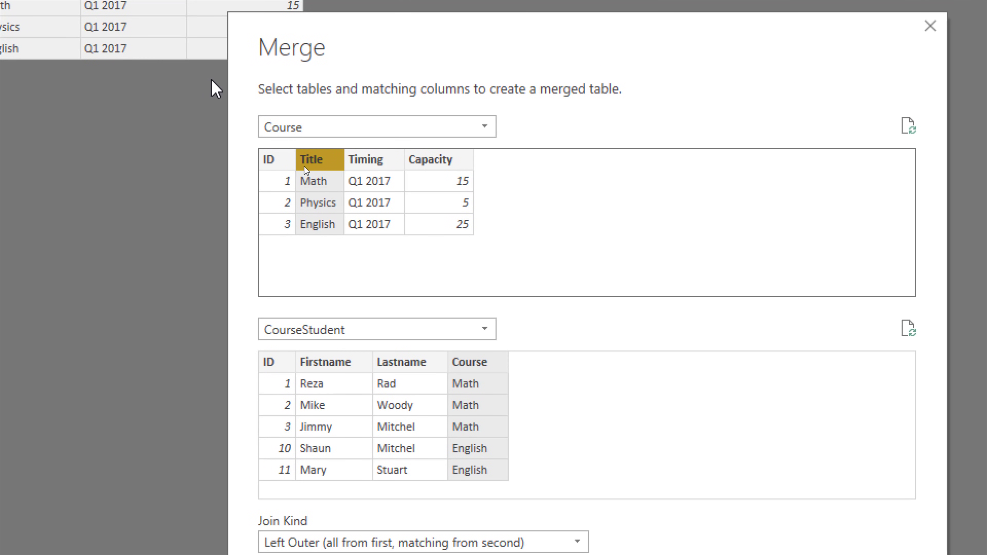
# Try Timing and Capacity as extra match columns, remove them, and confirm the Left Outer merge
pyautogui.click(359, 189)
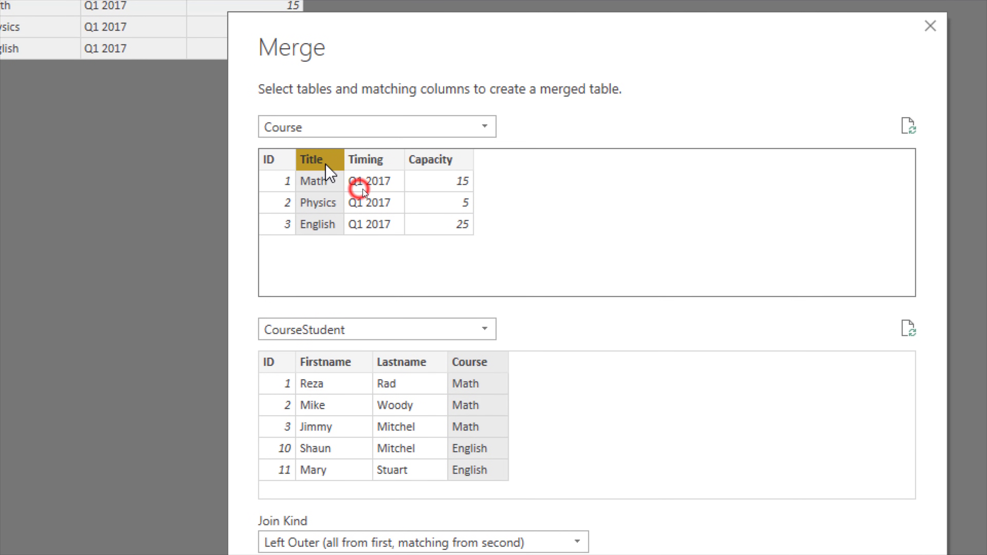
pyautogui.keyDown('ctrl'); pyautogui.click(379, 189); pyautogui.keyUp('ctrl')
pyautogui.keyDown('ctrl'); pyautogui.click(417, 191); pyautogui.keyUp('ctrl')
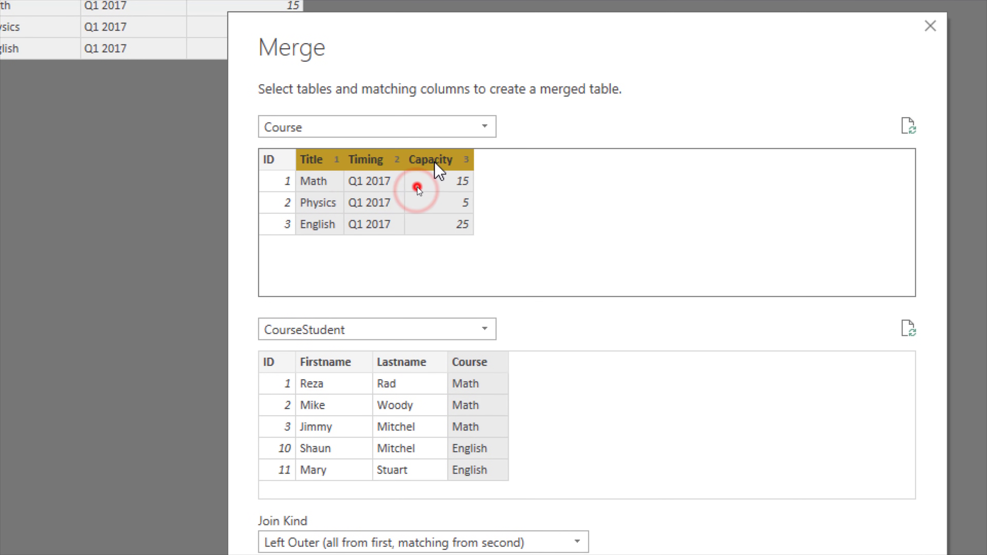
pyautogui.keyDown('ctrl'); pyautogui.click(415, 186); pyautogui.keyUp('ctrl')
pyautogui.keyDown('ctrl'); pyautogui.click(387, 187); pyautogui.keyUp('ctrl')
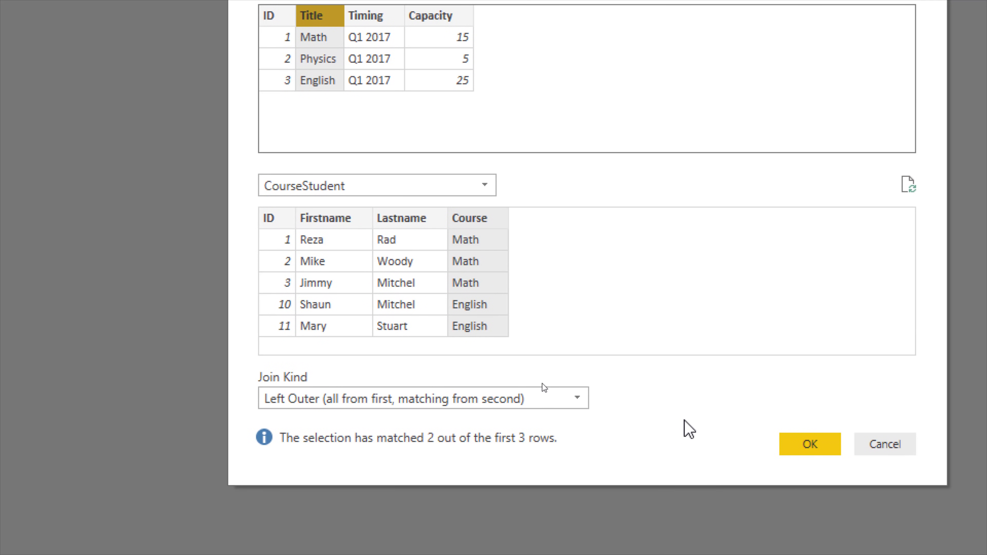
pyautogui.click(816, 451)
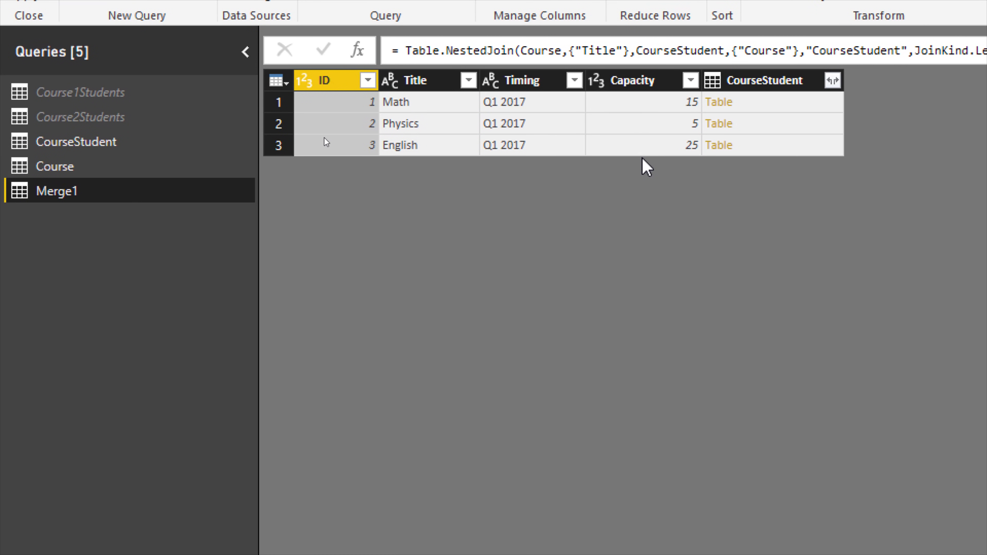
# Raise the preview pane and preview the nested student tables for Math, Physics and English
pyautogui.click(762, 82)
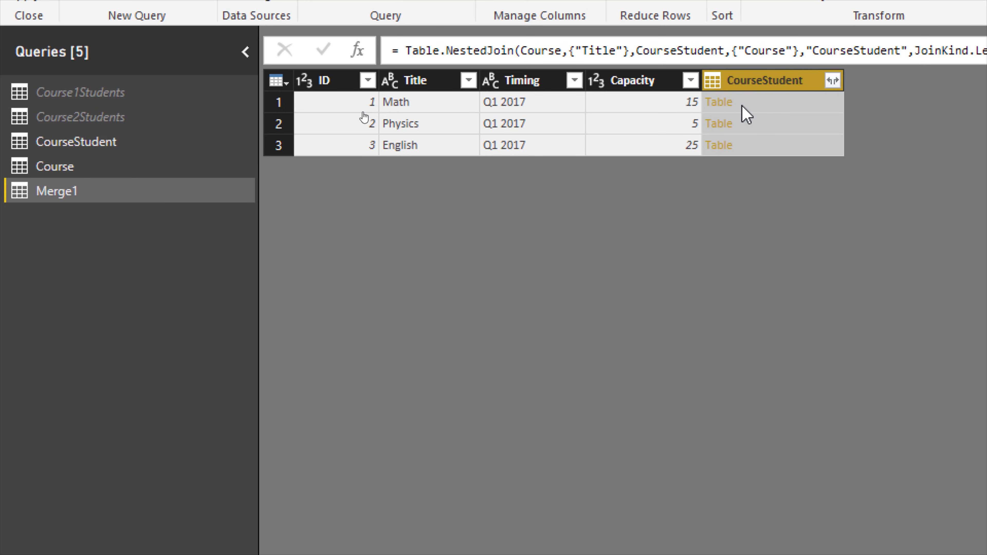
pyautogui.click(775, 114)
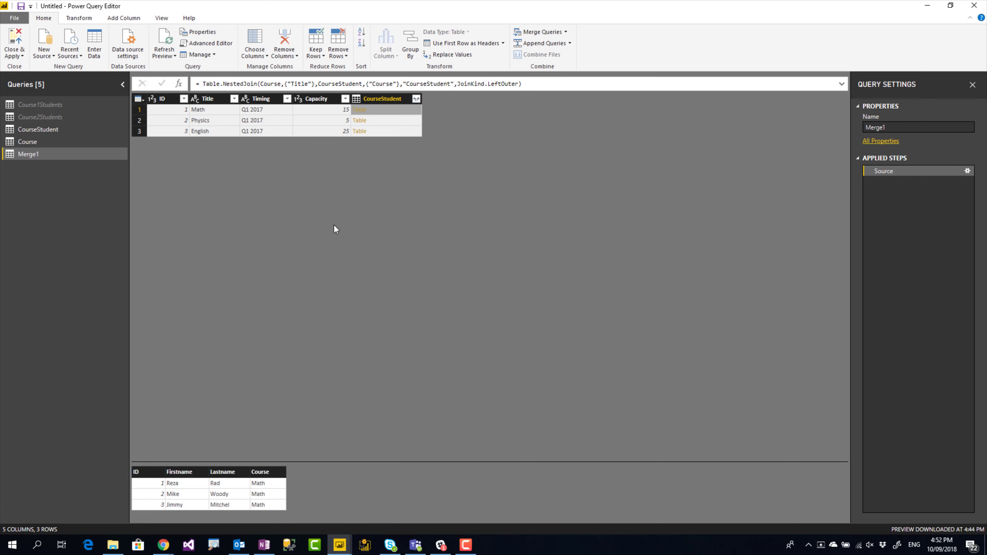
pyautogui.moveTo(256, 461); pyautogui.dragTo(241, 210)
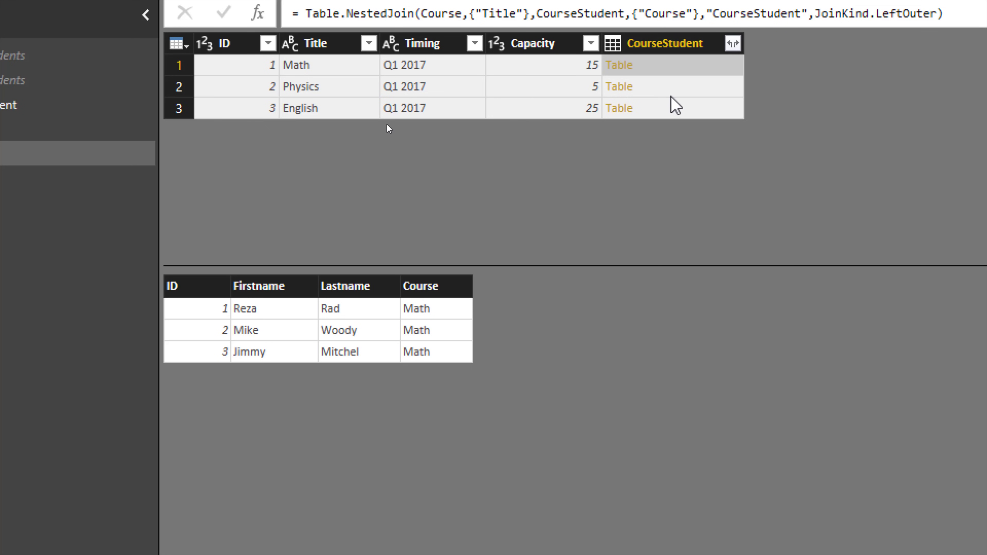
pyautogui.click(681, 90)
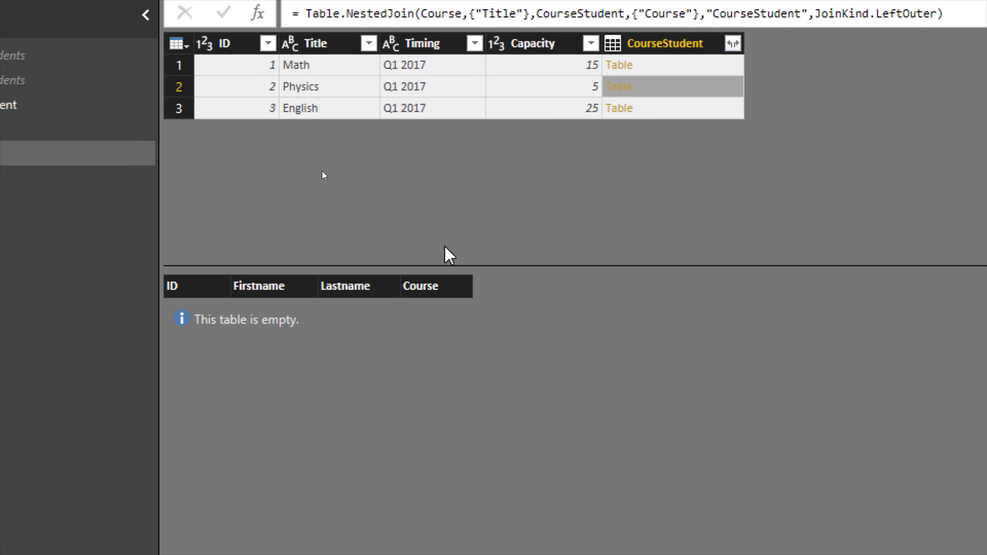
pyautogui.click(683, 115)
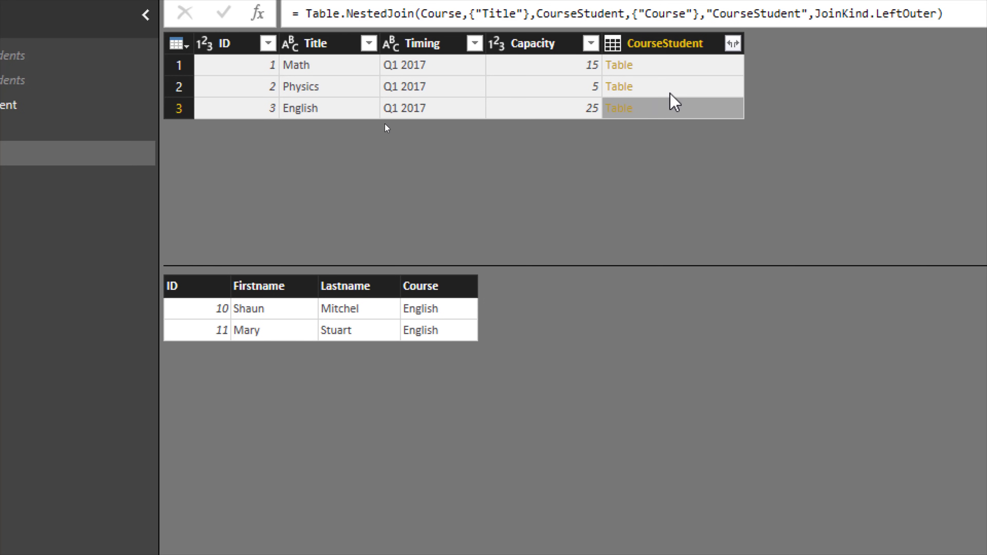
# Recheck the empty Physics, Math and English student tables, then bring up CourseStudent's expand options
pyautogui.click(678, 91)
pyautogui.click(681, 67)
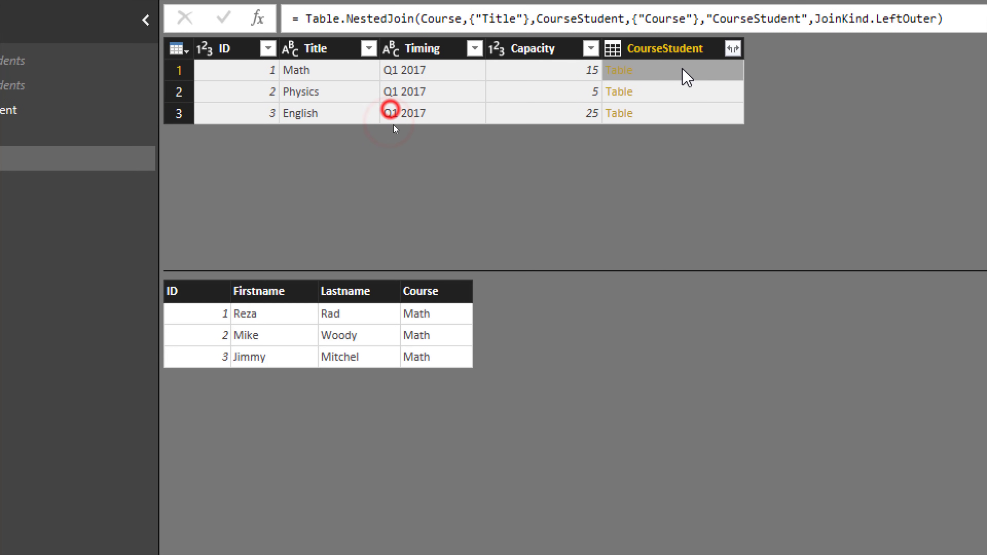
pyautogui.click(690, 111)
pyautogui.click(694, 91)
pyautogui.click(709, 72)
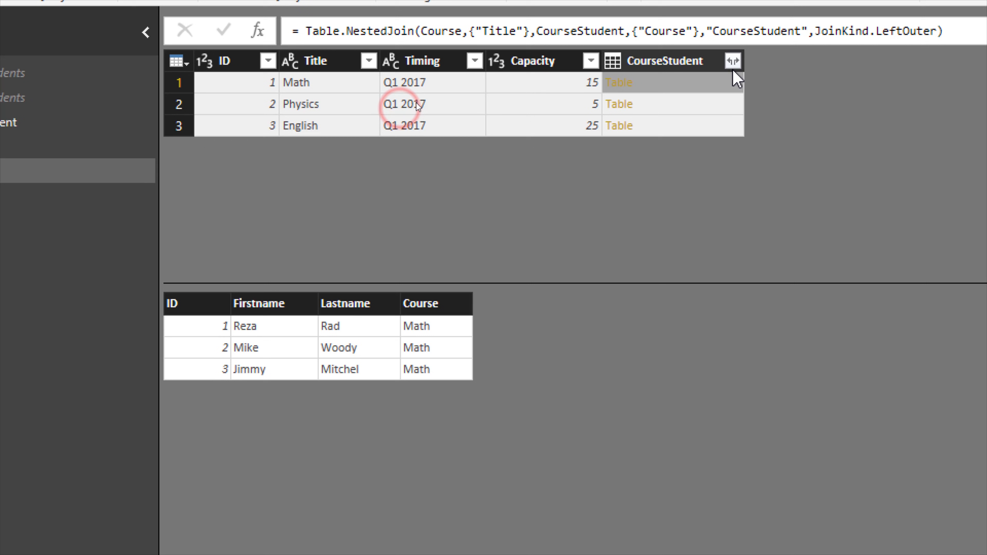
pyautogui.click(733, 67)
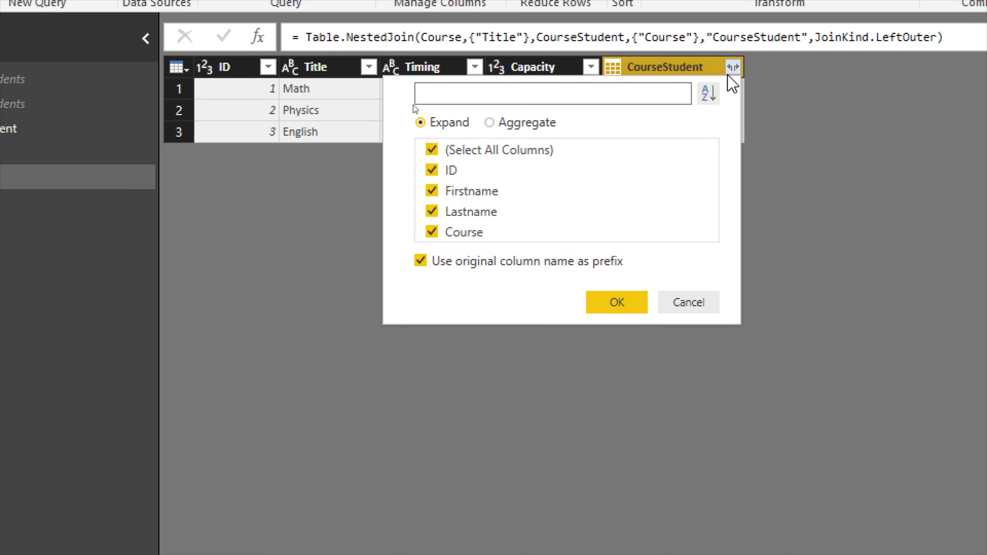
# Expand CourseStudent to just ID, Firstname and Lastname, with the original-name prefix option off
pyautogui.click(417, 86)
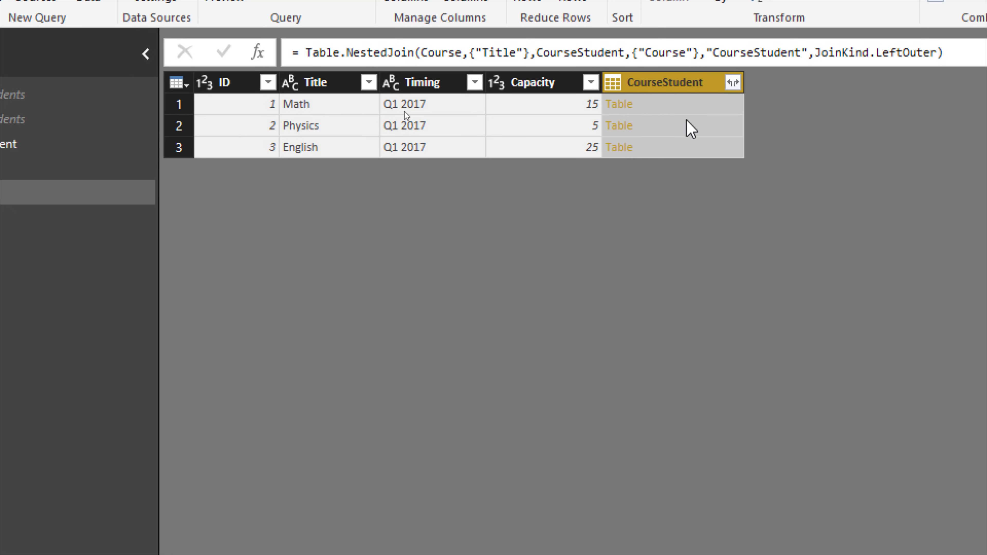
pyautogui.click(733, 82)
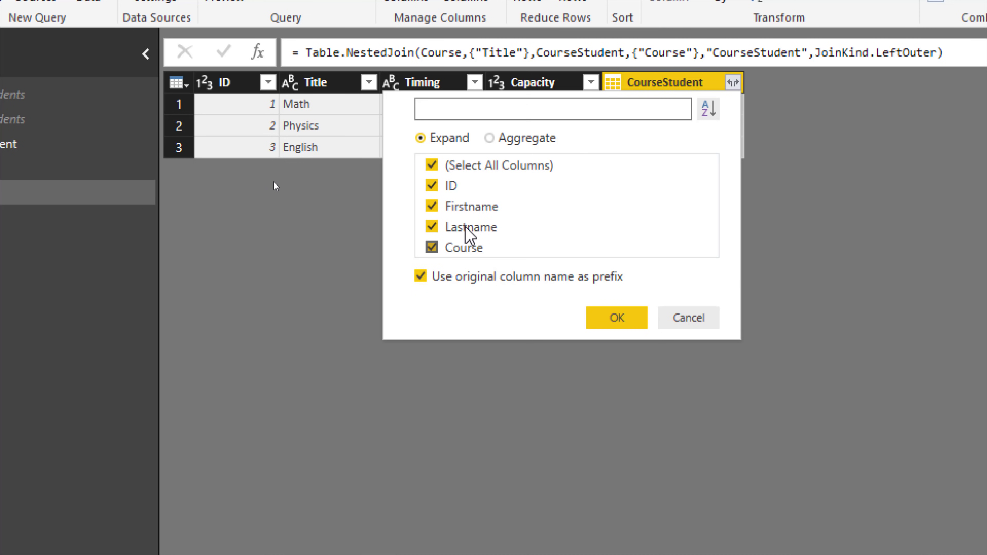
pyautogui.click(421, 277)
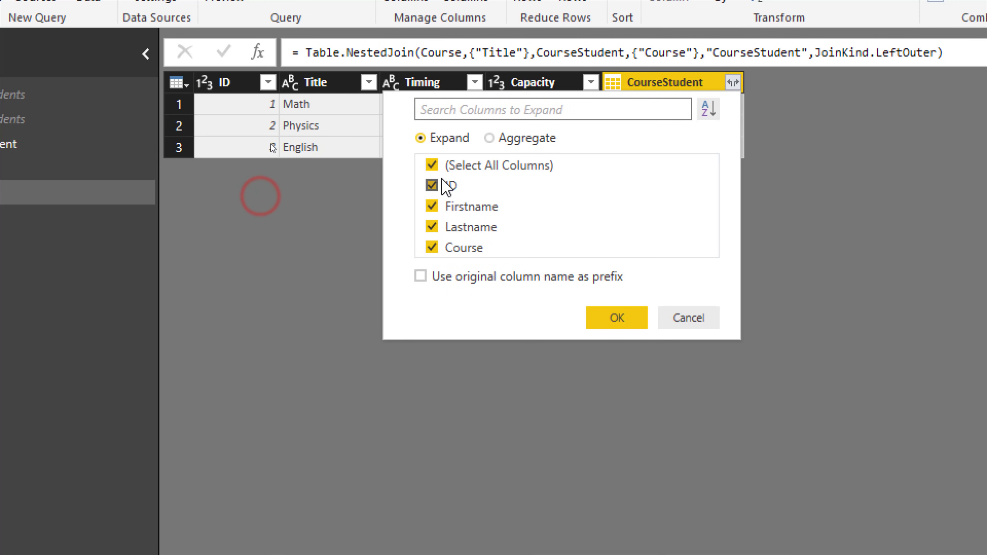
pyautogui.click(432, 165)
pyautogui.click(431, 206)
pyautogui.click(431, 227)
pyautogui.click(431, 185)
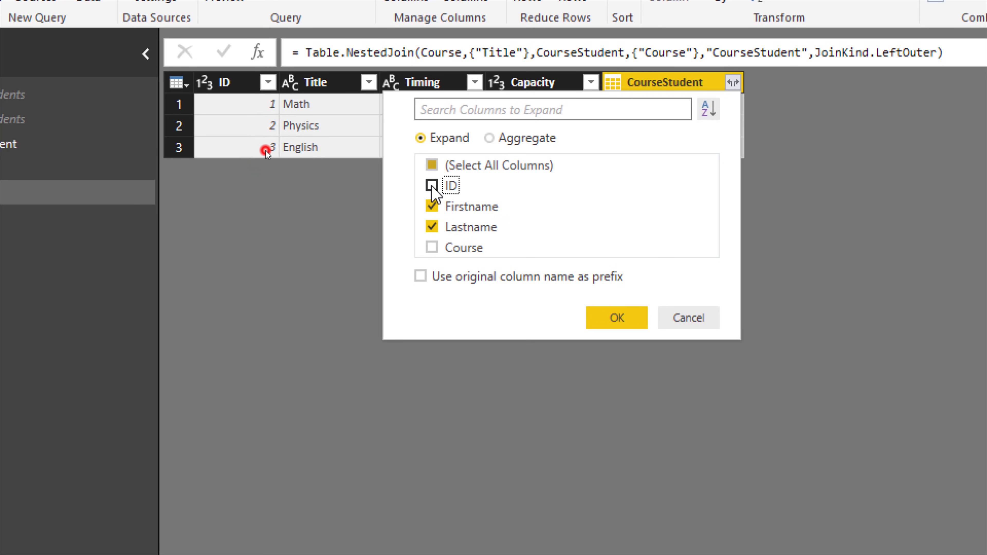
pyautogui.click(623, 321)
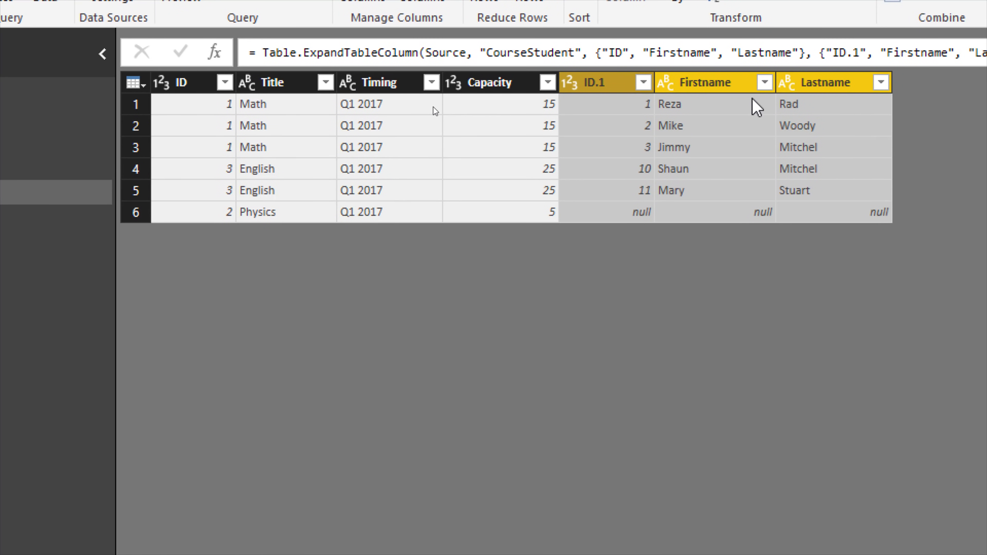
# Rename the ID.1 column header to 'Student ID'
pyautogui.doubleClick(594, 83)
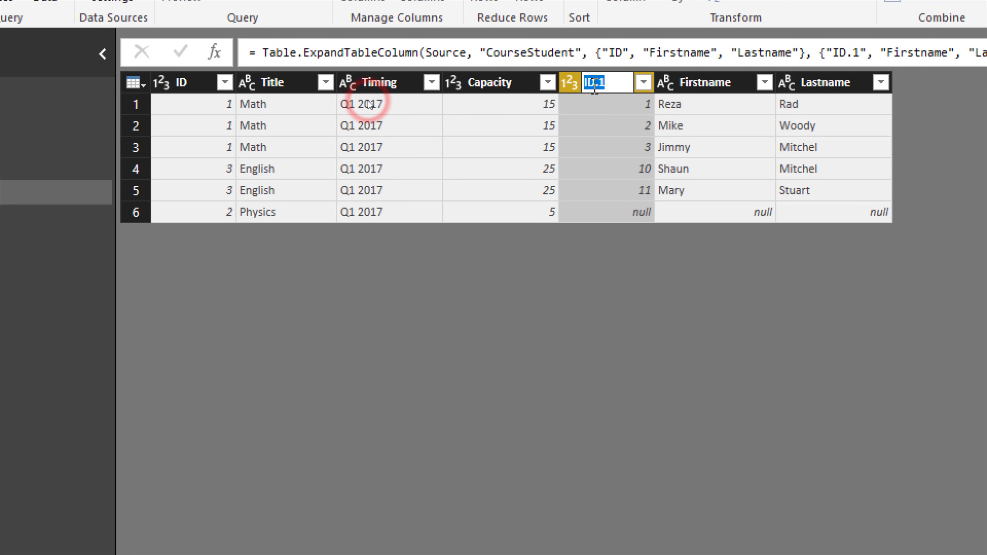
pyautogui.write('S')
pyautogui.write('tudent ID')
pyautogui.press('Return')
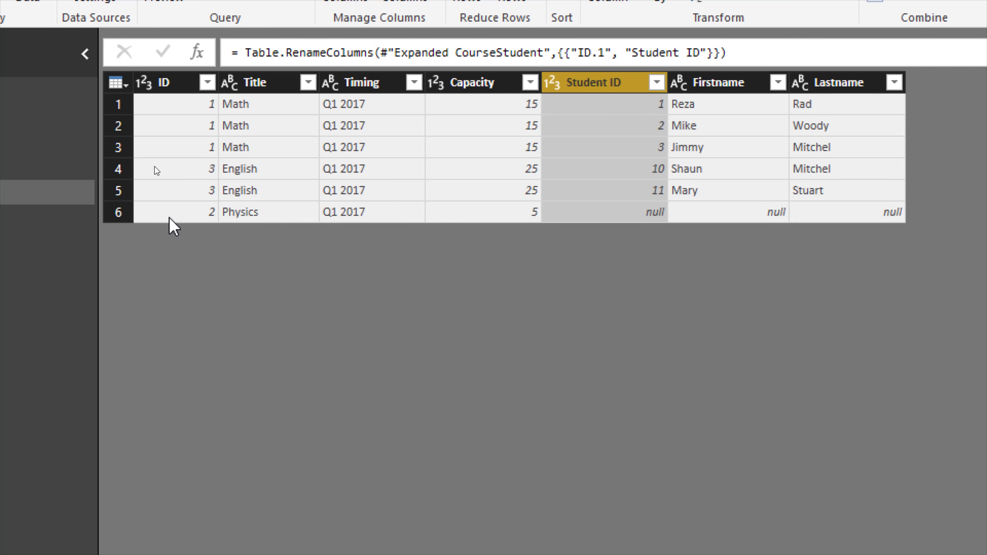
# Inspect the records of rows 4–6, ending on the Physics row with null student fields
pyautogui.click(118, 218)
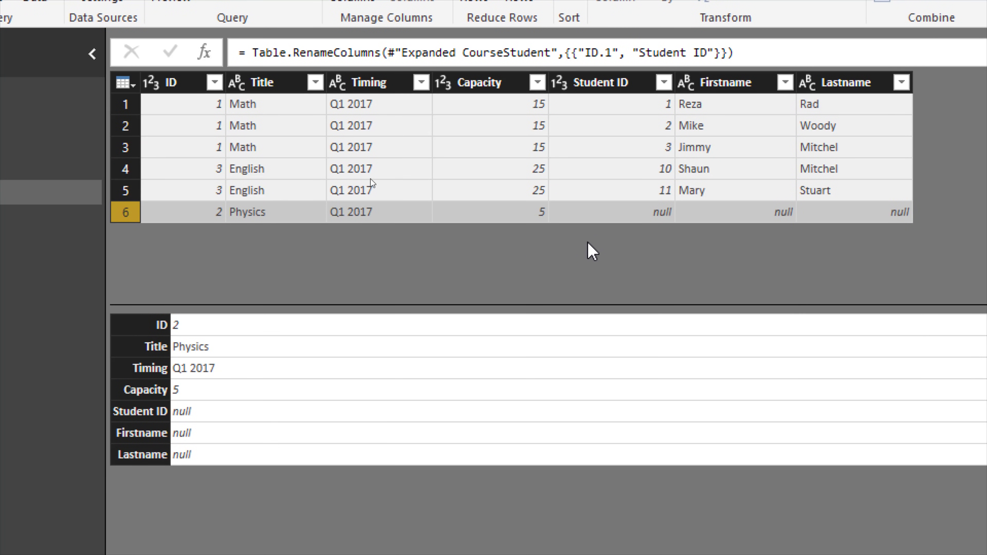
pyautogui.click(126, 190)
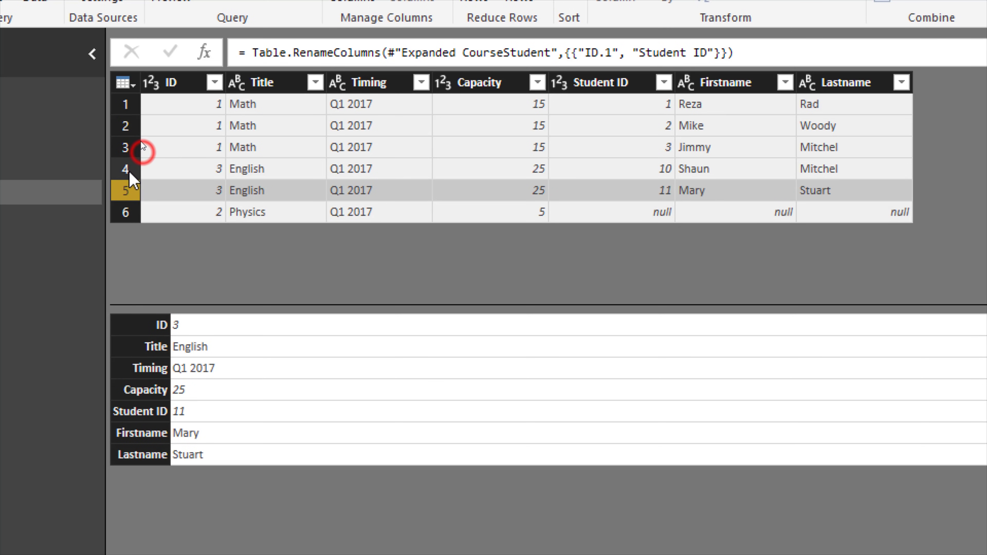
pyautogui.click(126, 169)
pyautogui.click(124, 190)
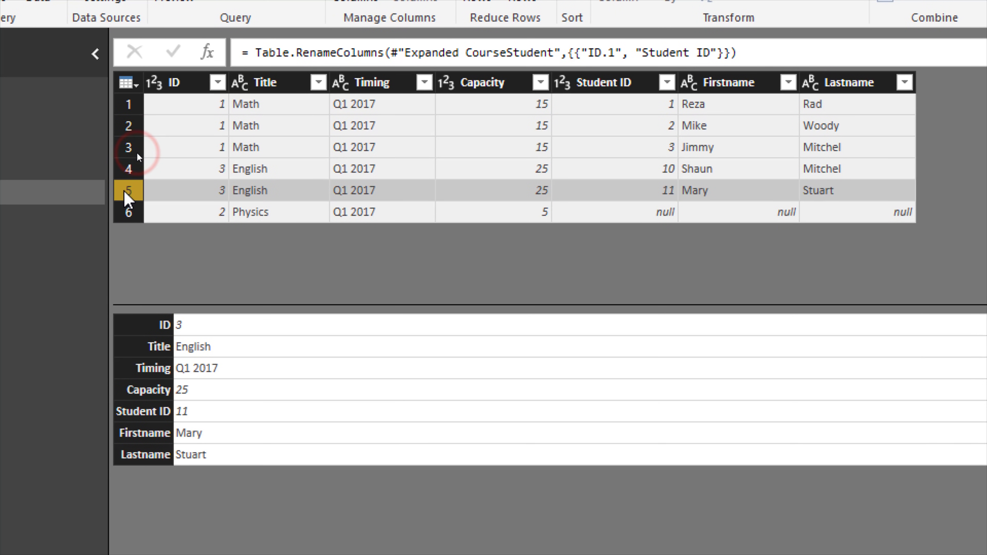
pyautogui.click(131, 219)
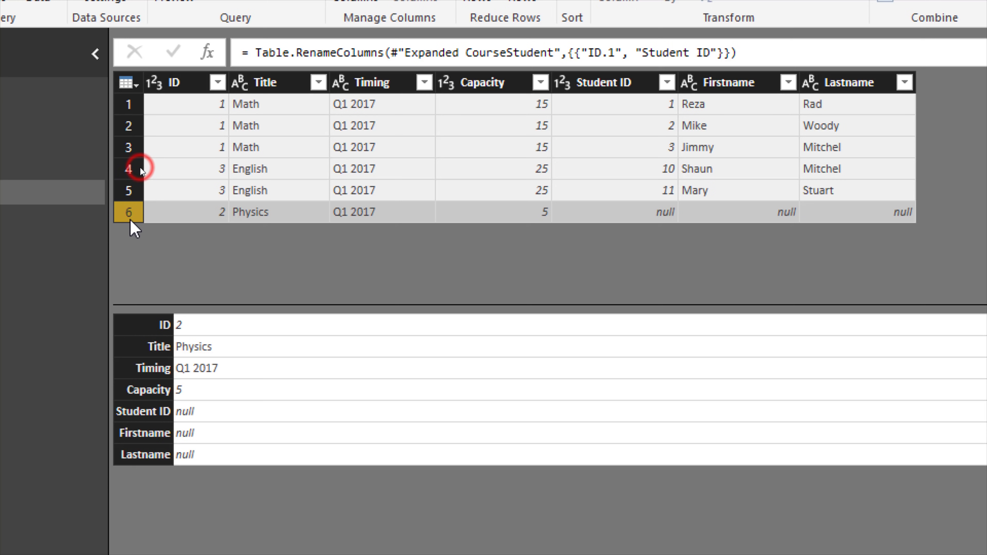